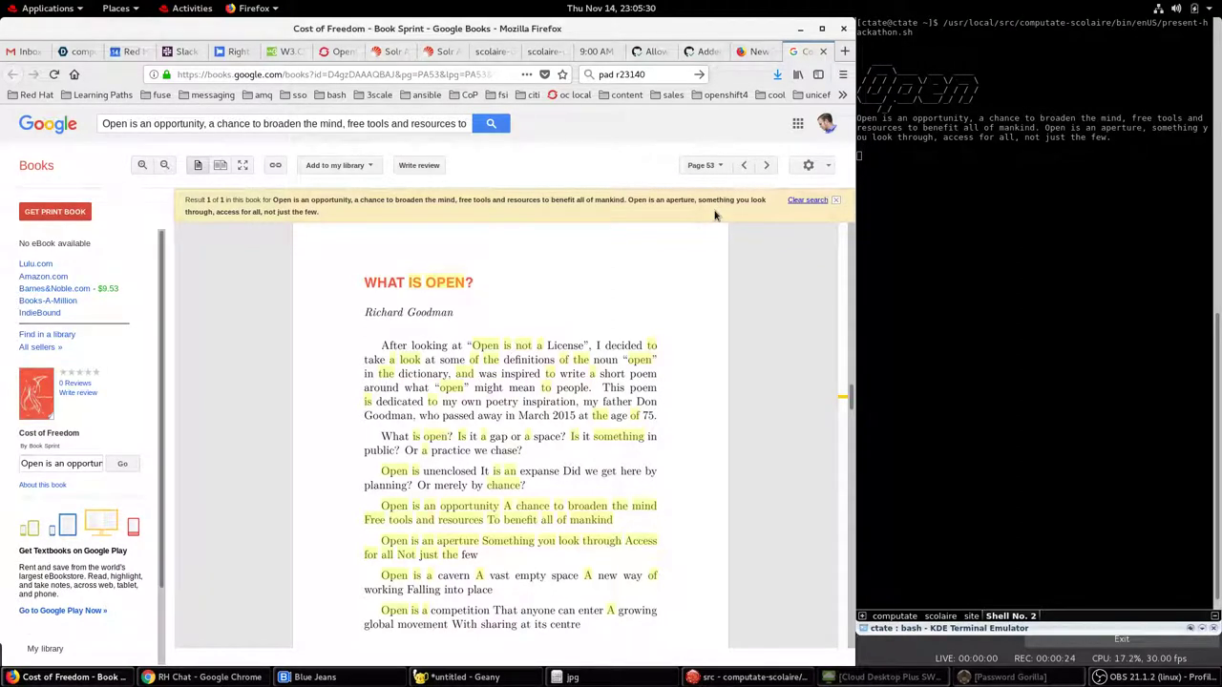
- Advance the terminal presentation script through its intro until littleorchardpreschool.us/about/staff starts loading
left_click(925, 232)
key("Return")
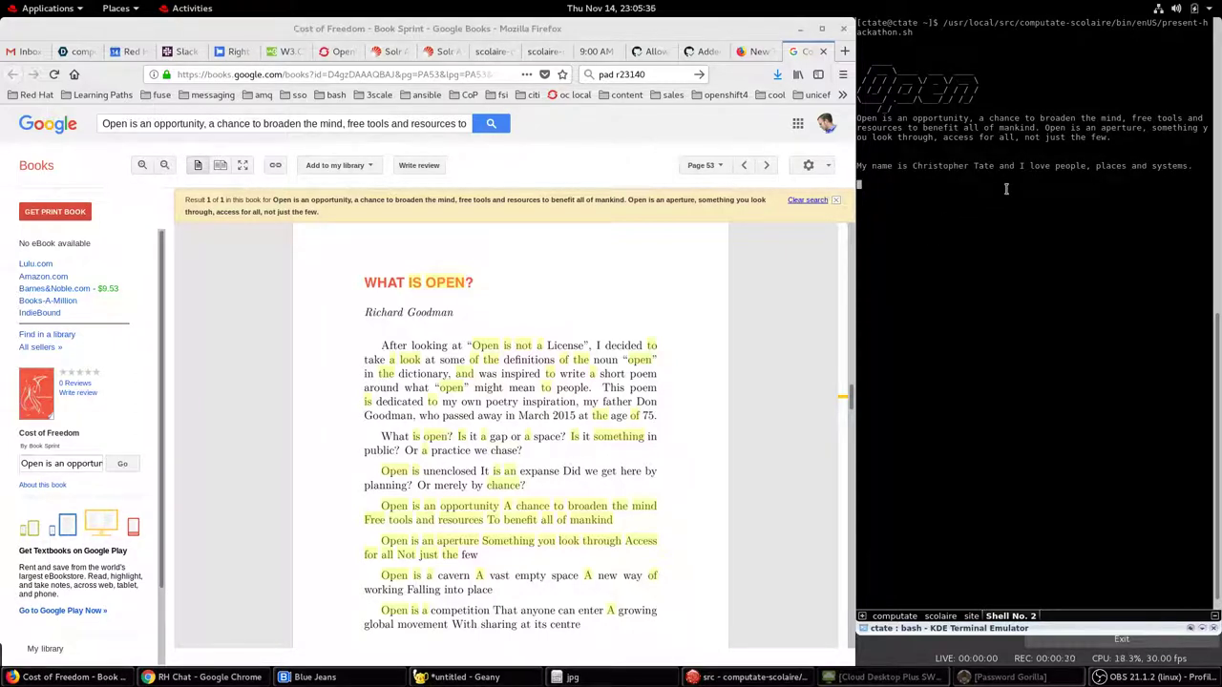
key("Return")
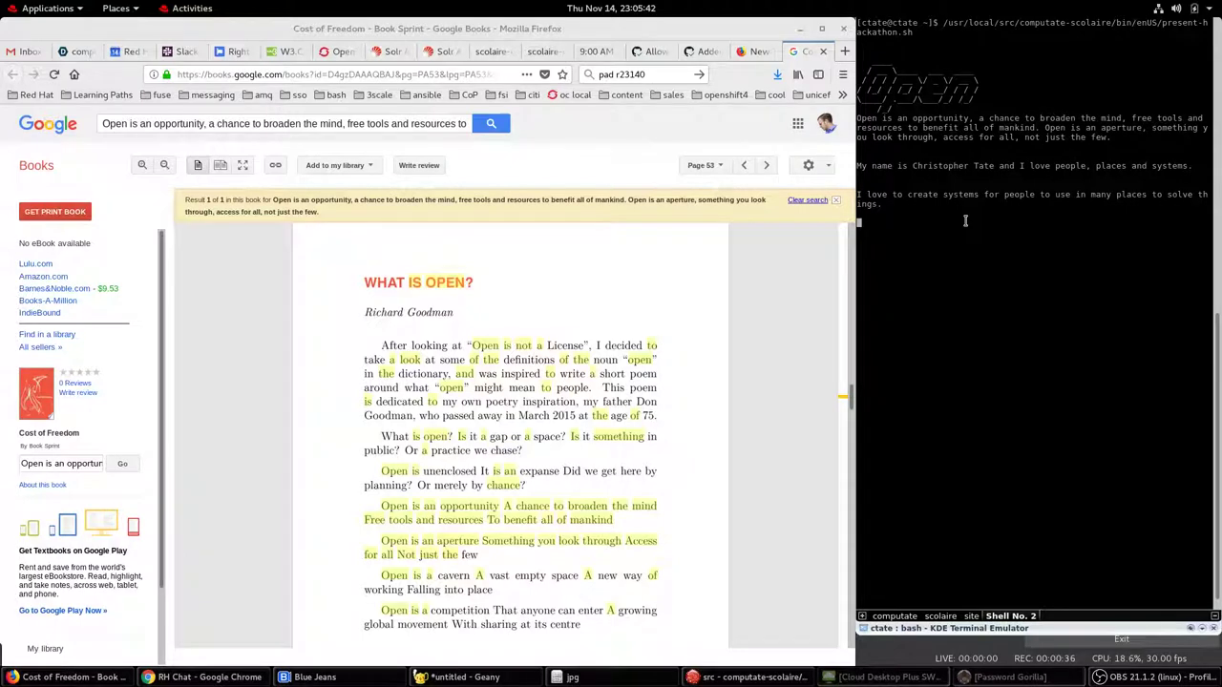
- Bring up the Little Orchard Preschool staff page and scroll through it
key("Return")
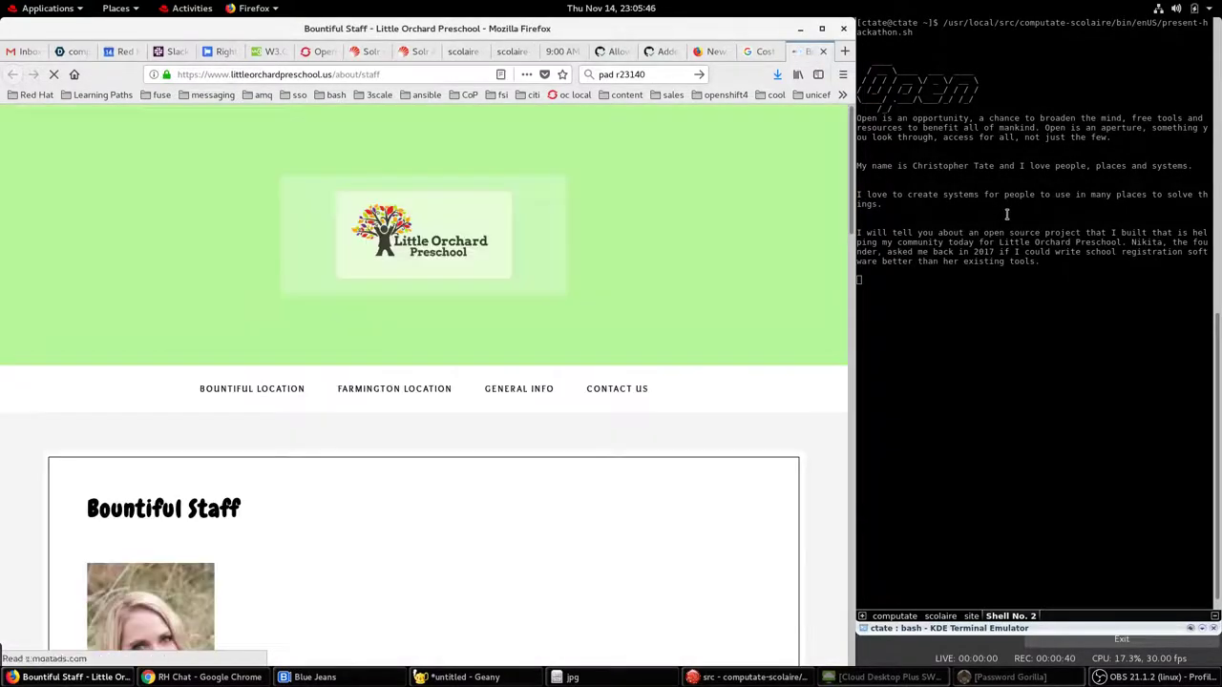
scroll(683, 286, "down", 2)
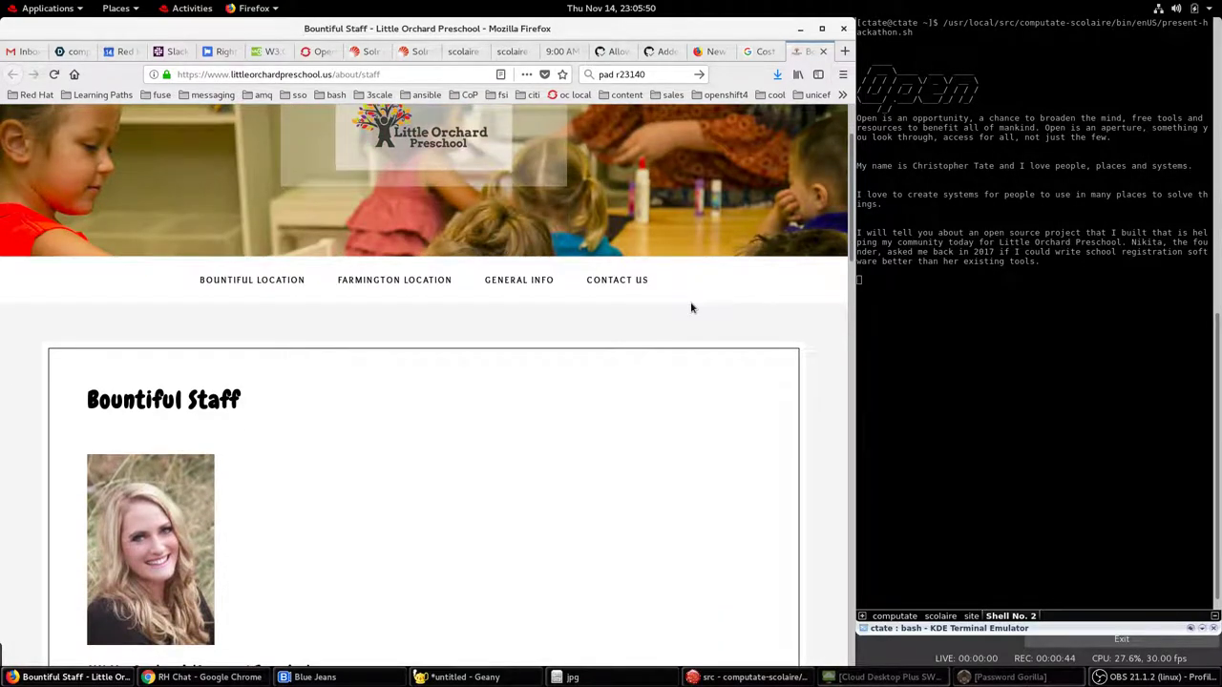
scroll(692, 307, "down", 1)
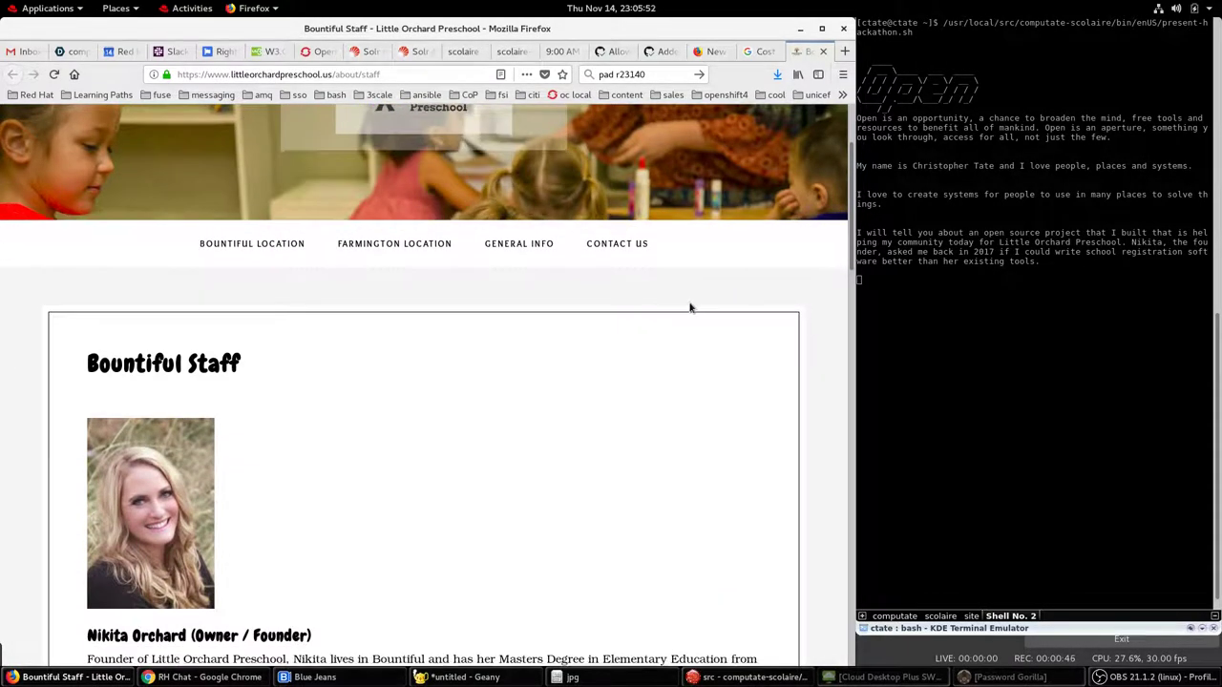
- Advance the script and follow 'Submit Bountiful Enrollment Form Online' under Bountiful Location
left_click(969, 305)
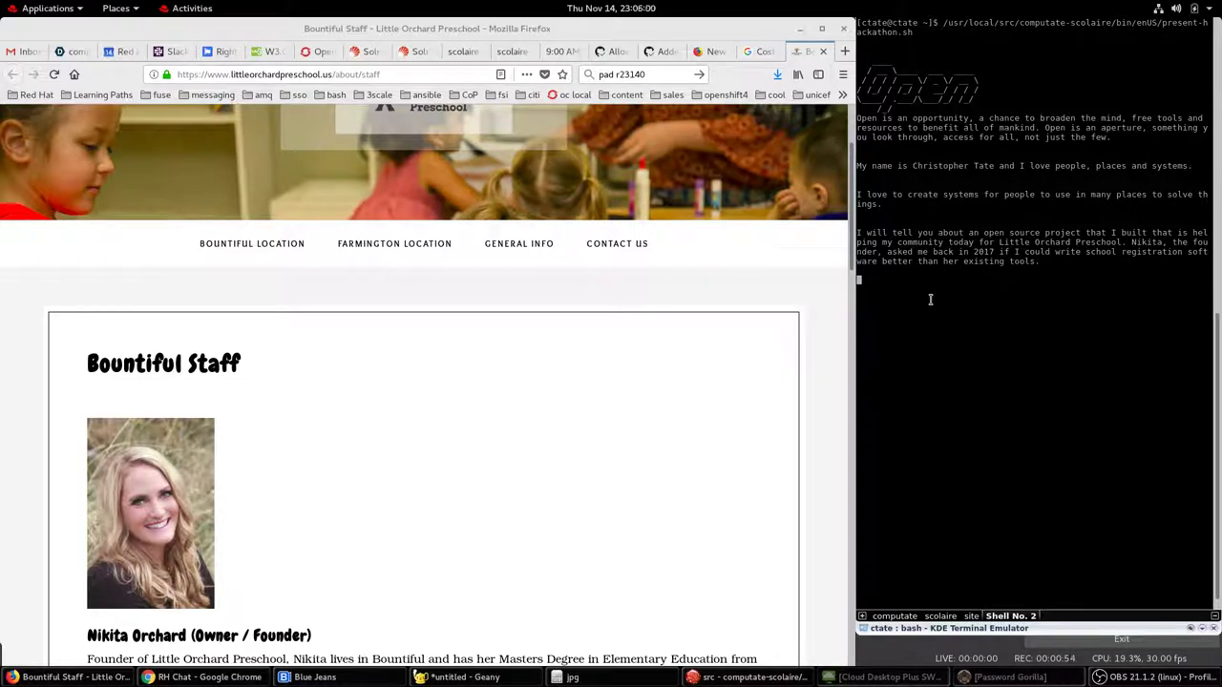
key("Return")
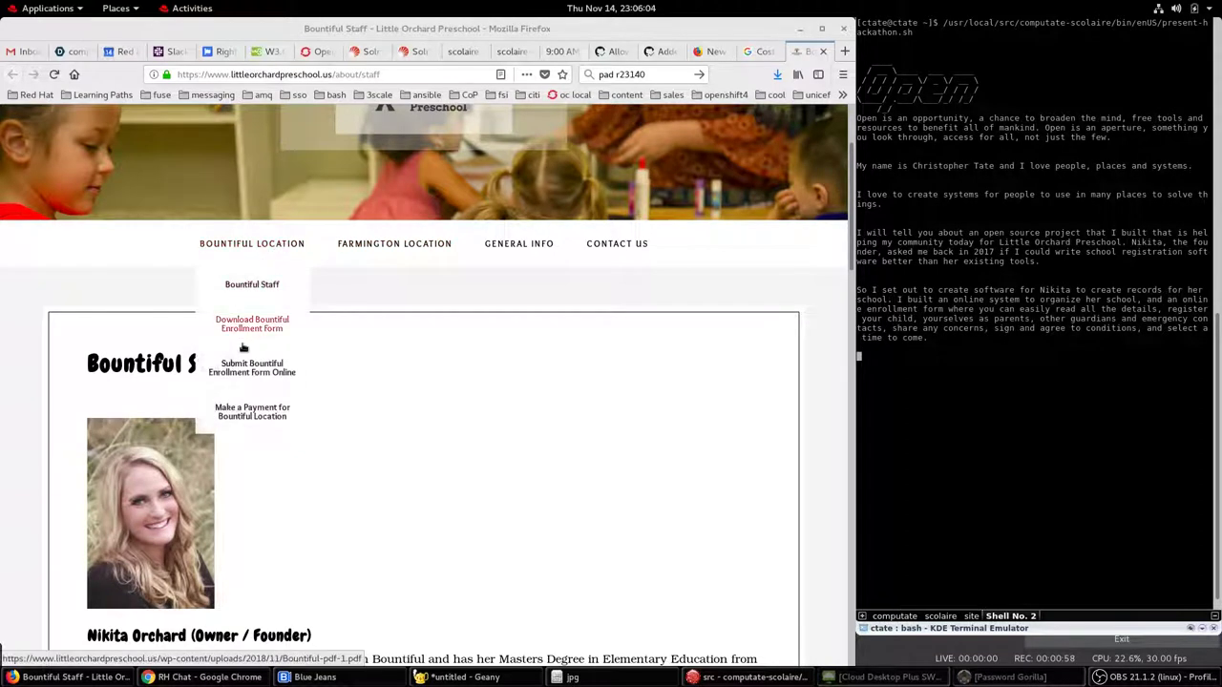
left_click(249, 370)
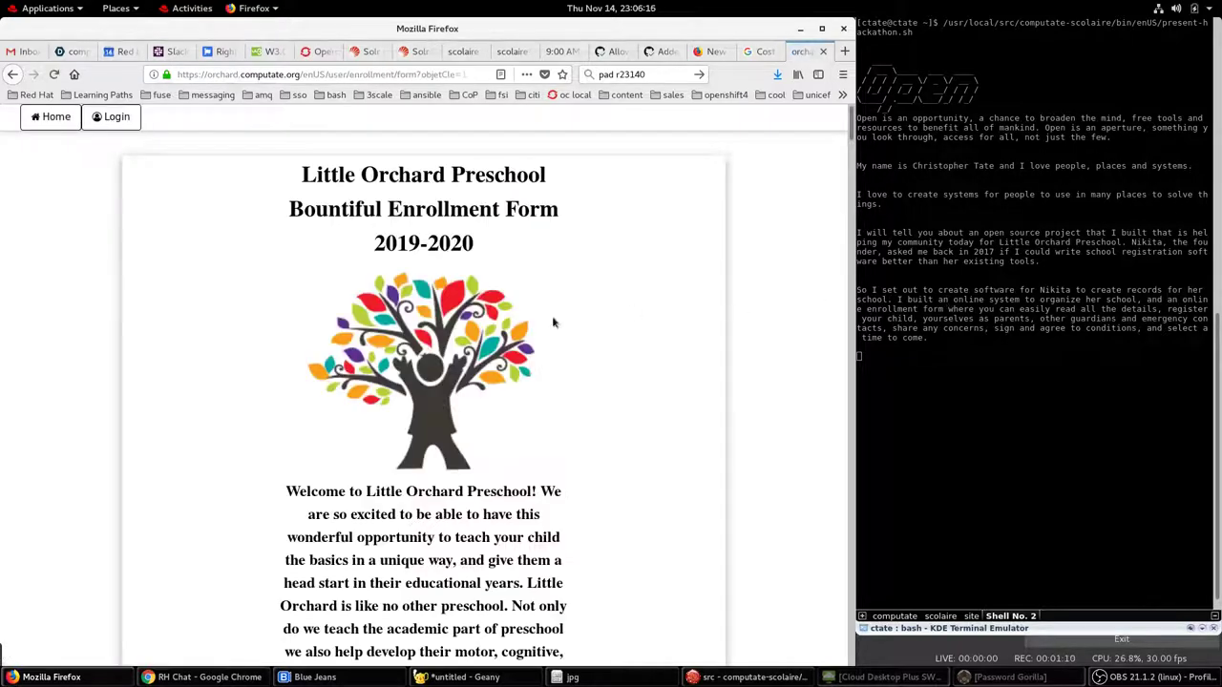
- Read the 2019-2020 Bountiful enrollment form down to the class checkboxes, then open the computate-scolaire GitHub repo
scroll(518, 329, "down", 1)
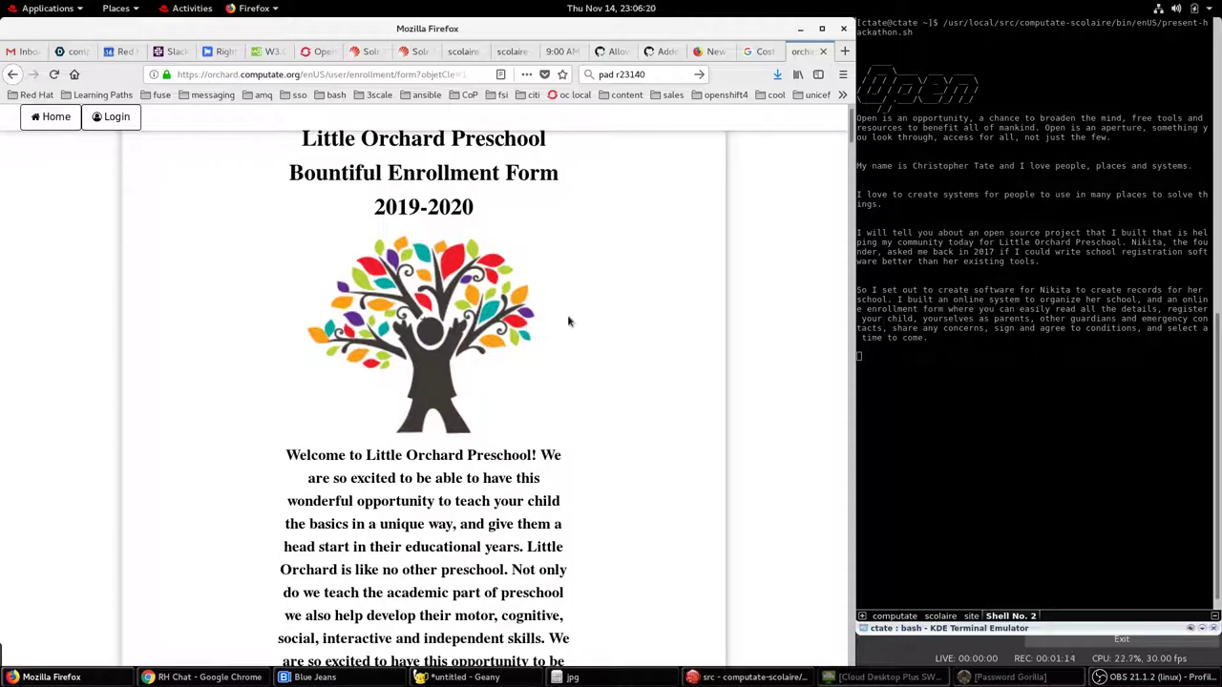
scroll(550, 324, "down", 5)
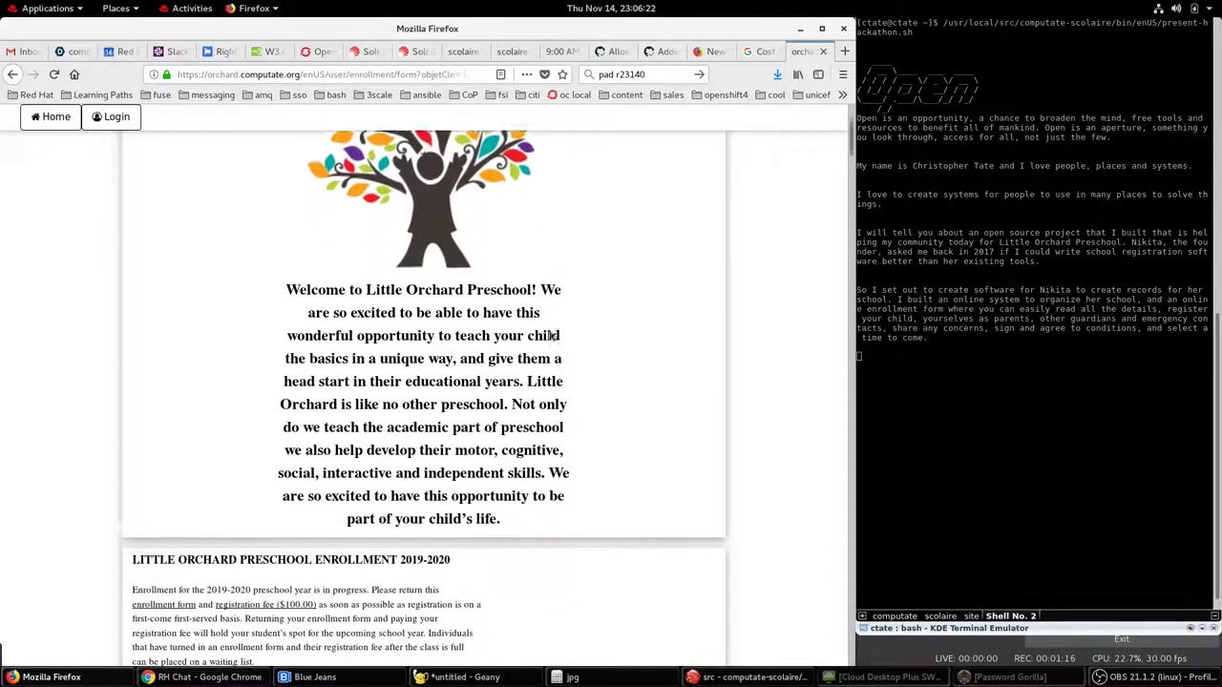
scroll(550, 334, "down", 4)
scroll(551, 334, "down", 2)
scroll(551, 334, "down", 2)
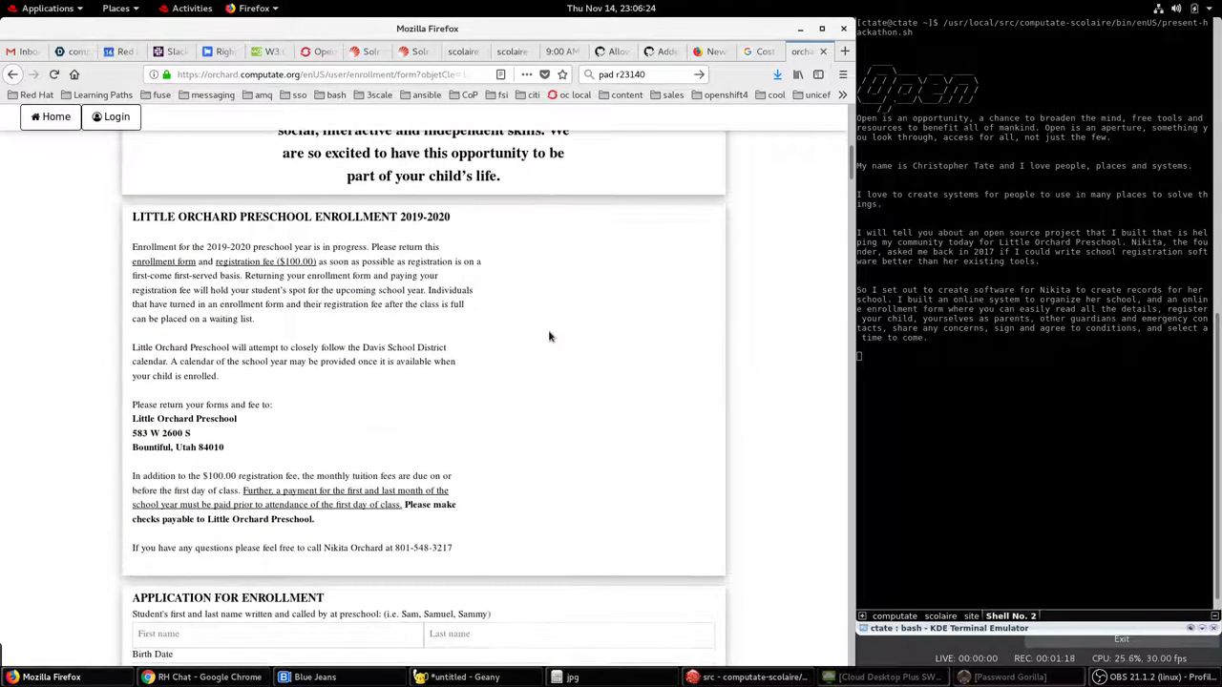
scroll(550, 336, "down", 3)
scroll(550, 336, "down", 3)
scroll(549, 336, "down", 2)
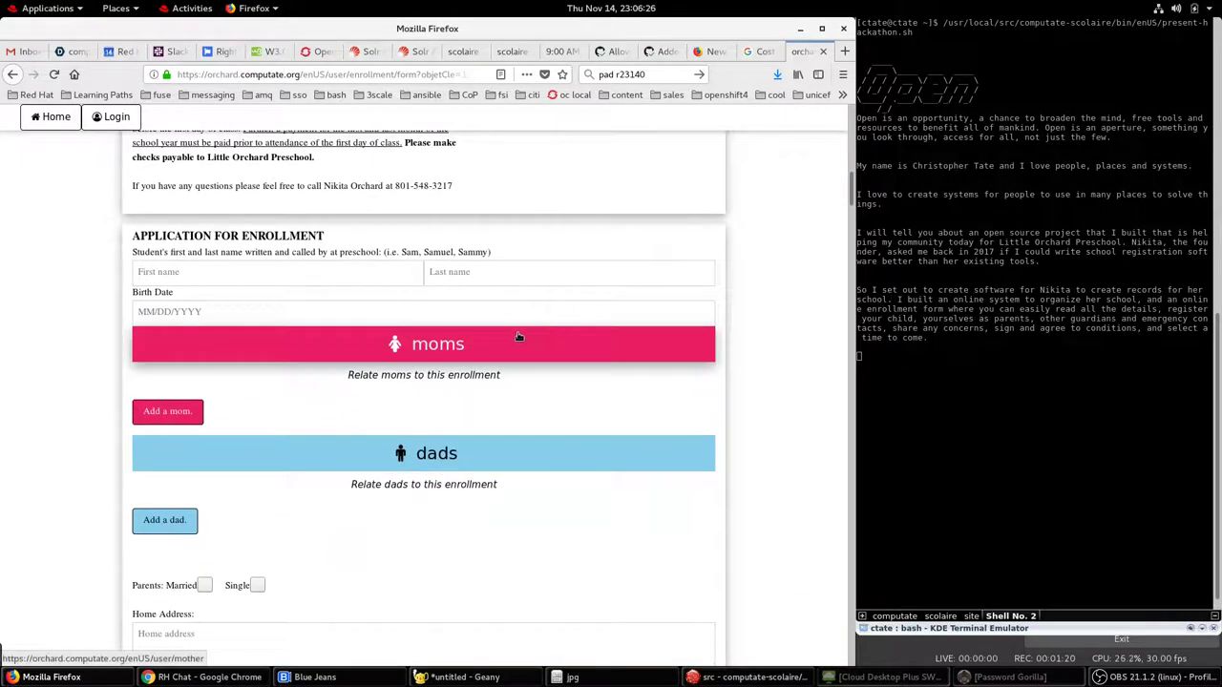
scroll(472, 336, "down", 3)
scroll(467, 335, "down", 4)
scroll(465, 337, "down", 2)
scroll(465, 337, "down", 4)
scroll(464, 336, "down", 2)
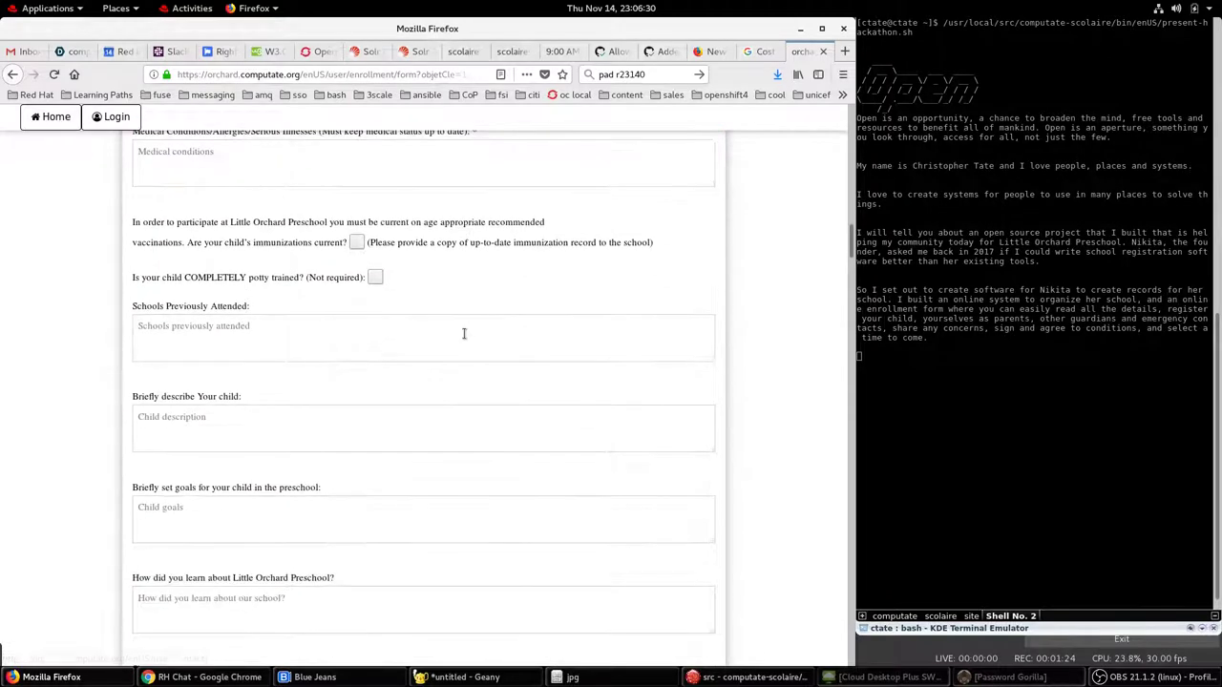
scroll(464, 335, "down", 1)
scroll(464, 333, "down", 2)
scroll(464, 333, "down", 1)
scroll(464, 333, "down", 2)
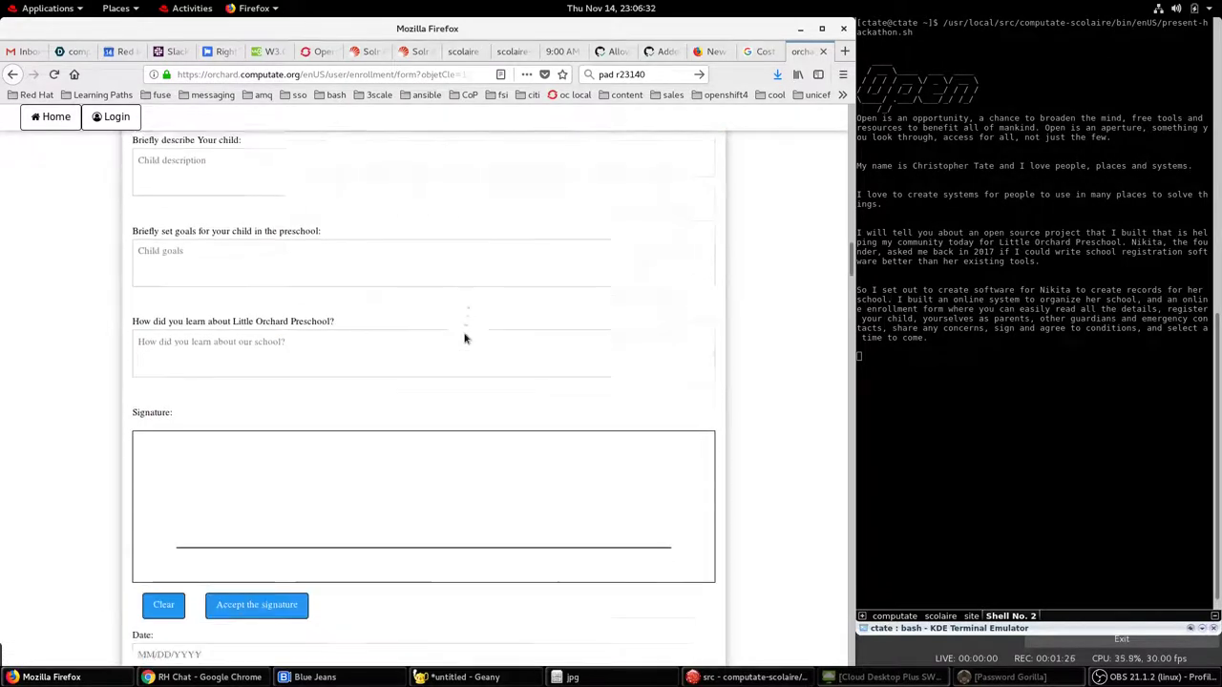
scroll(463, 333, "down", 1)
scroll(463, 334, "down", 1)
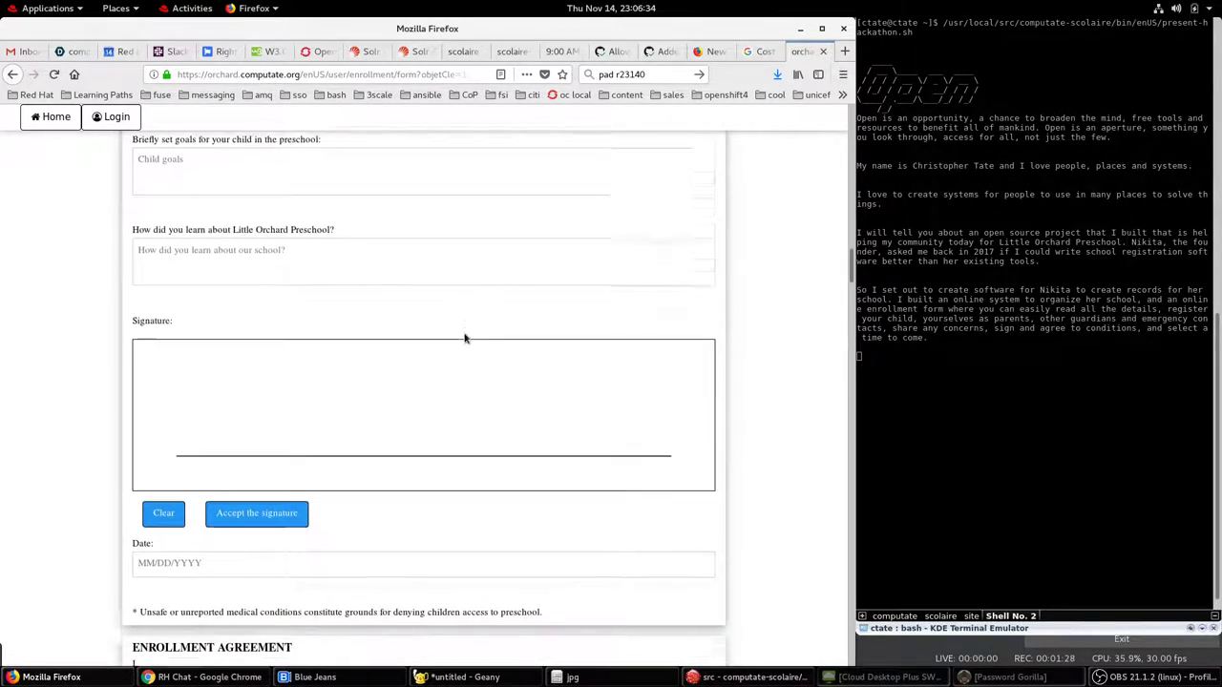
scroll(464, 335, "down", 1)
scroll(465, 337, "down", 3)
scroll(463, 338, "down", 2)
scroll(461, 338, "down", 3)
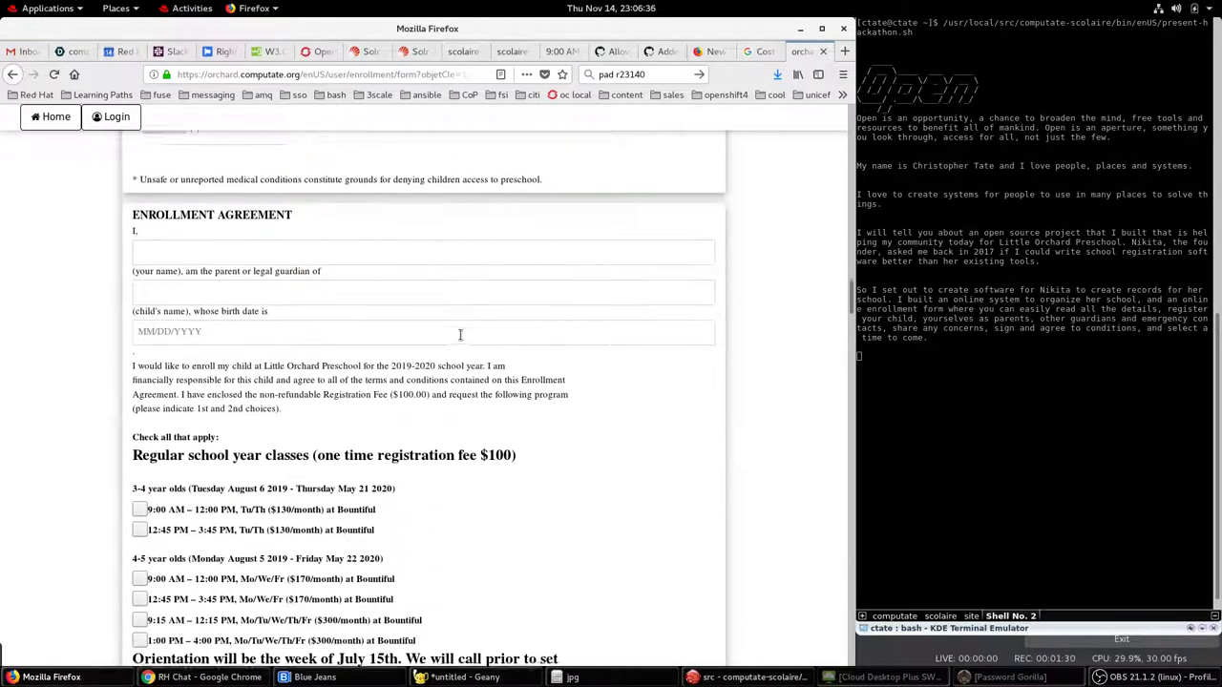
scroll(461, 339, "down", 3)
scroll(460, 339, "down", 2)
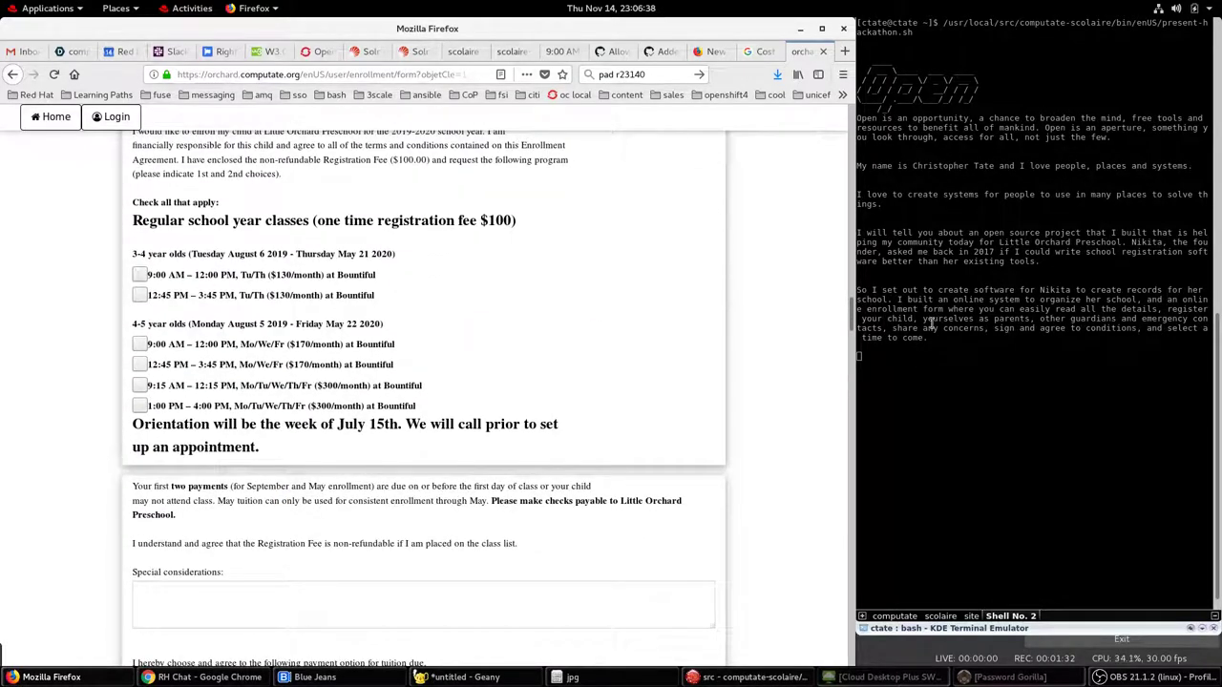
key("Return")
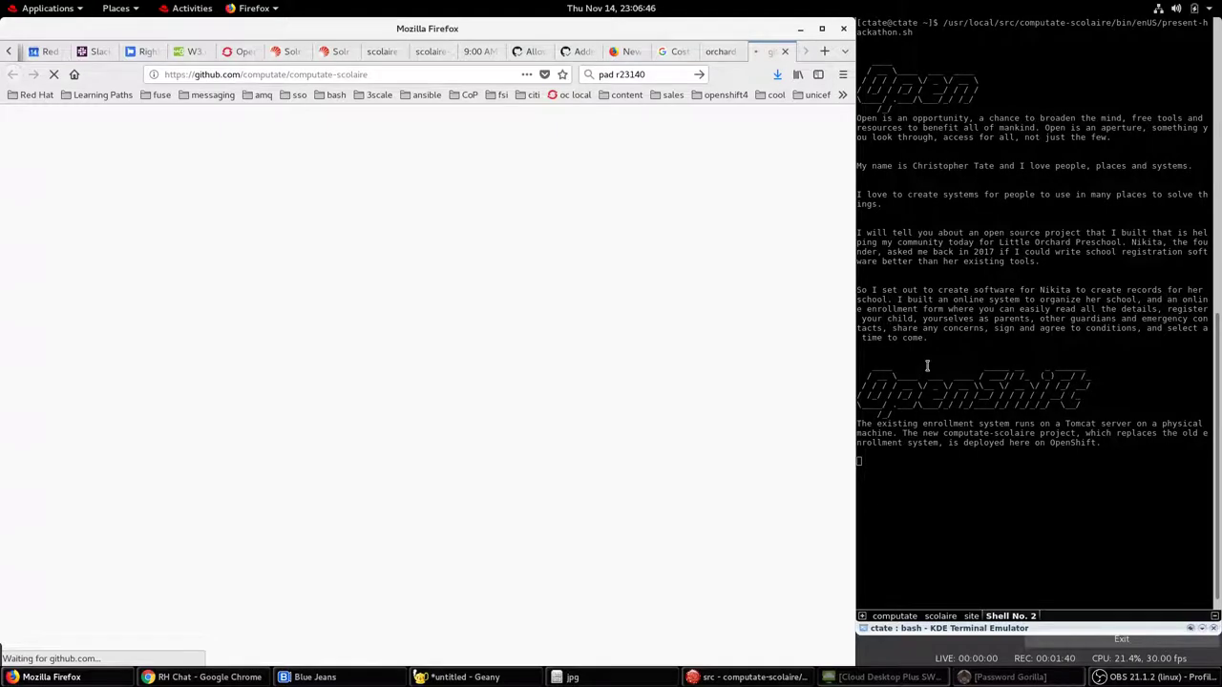
- Move on from the computate/computate-scolaire repo to the OpenShift Web Console for computate.org
left_click(998, 401)
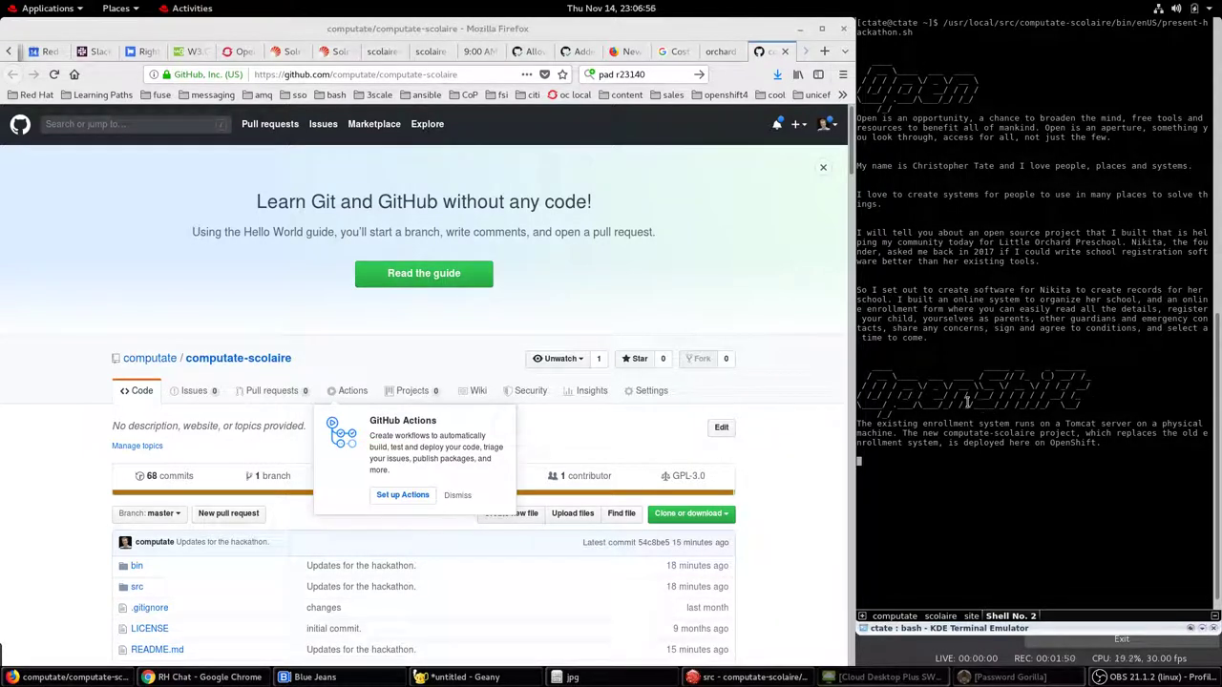
key("Return")
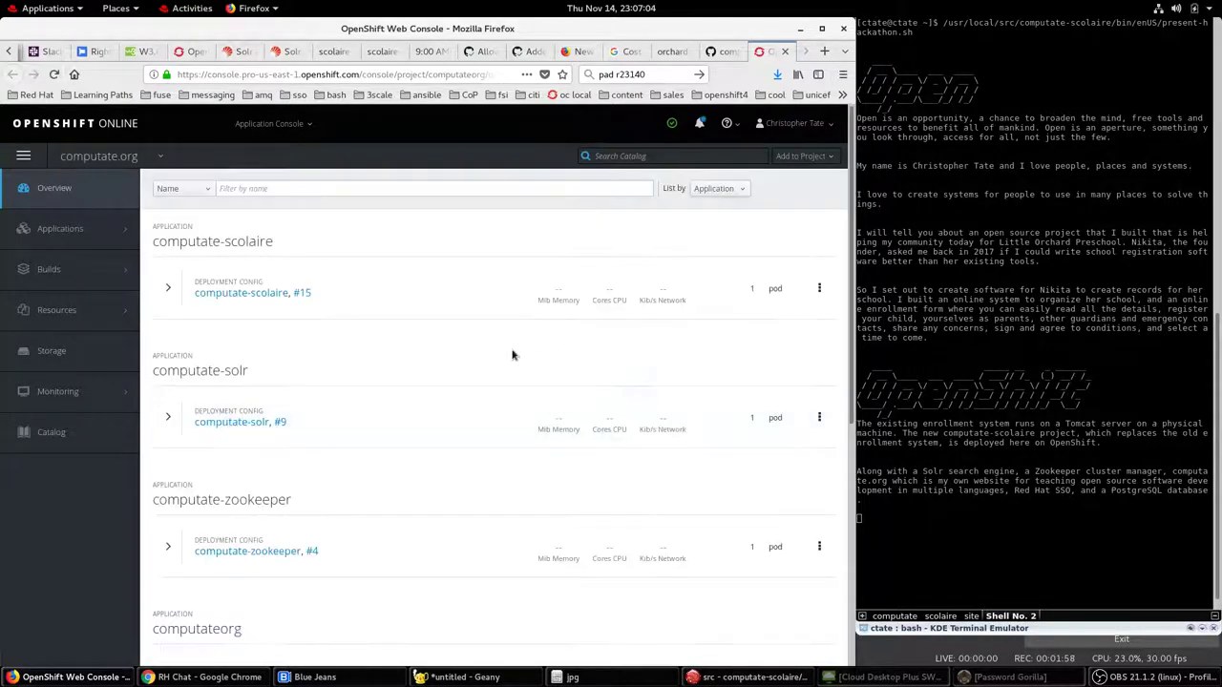
- Scroll the OpenShift Overview past computate-scolaire, computate-solr, zookeeper, computateorg, postgresql and sso73 apps
scroll(341, 414, "down", 1)
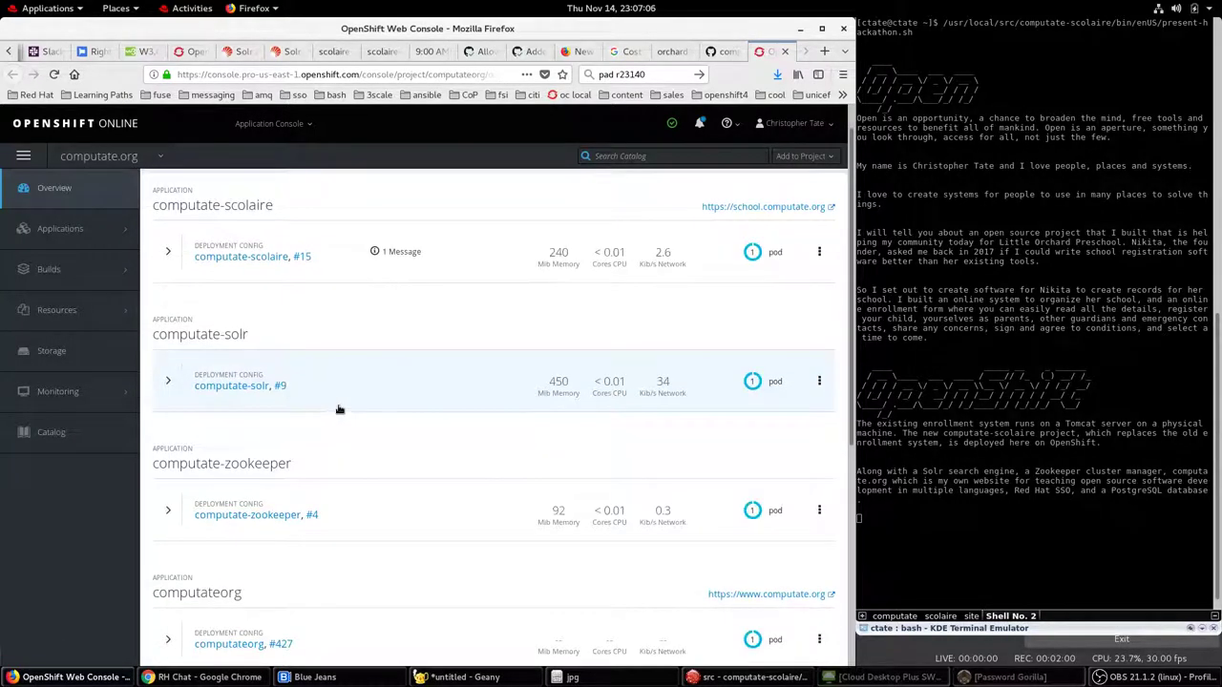
scroll(340, 413, "down", 1)
scroll(316, 453, "down", 2)
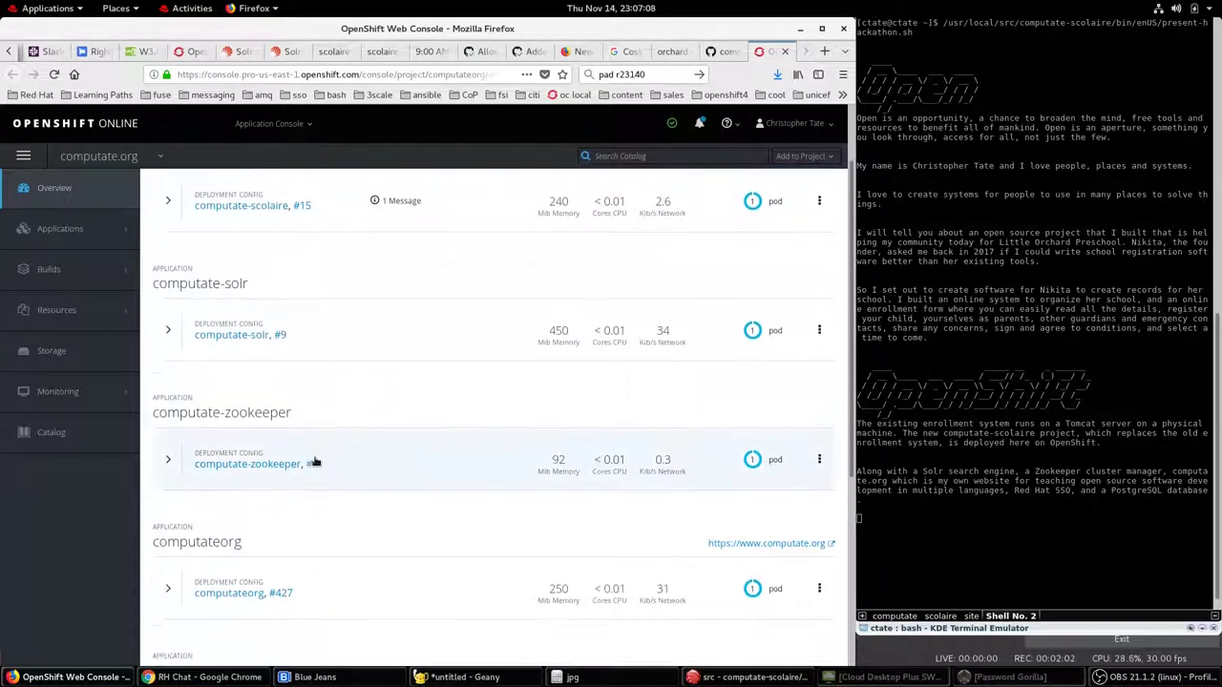
scroll(320, 420, "down", 1)
scroll(324, 413, "down", 2)
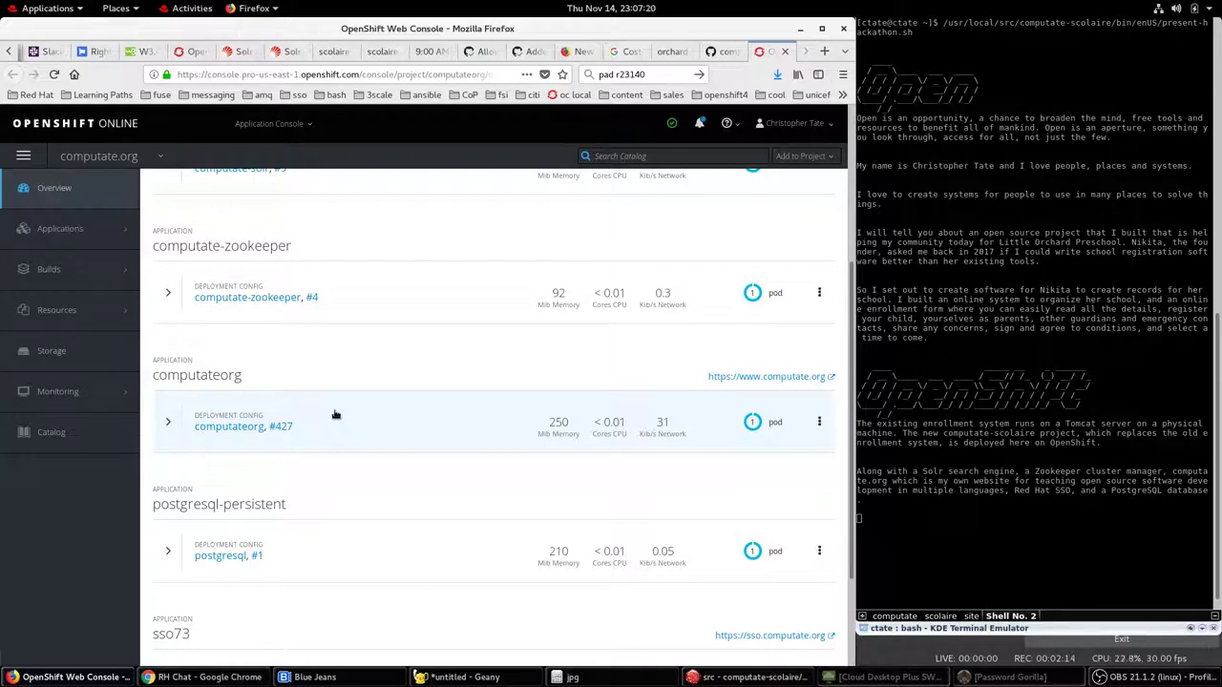
scroll(335, 414, "down", 3)
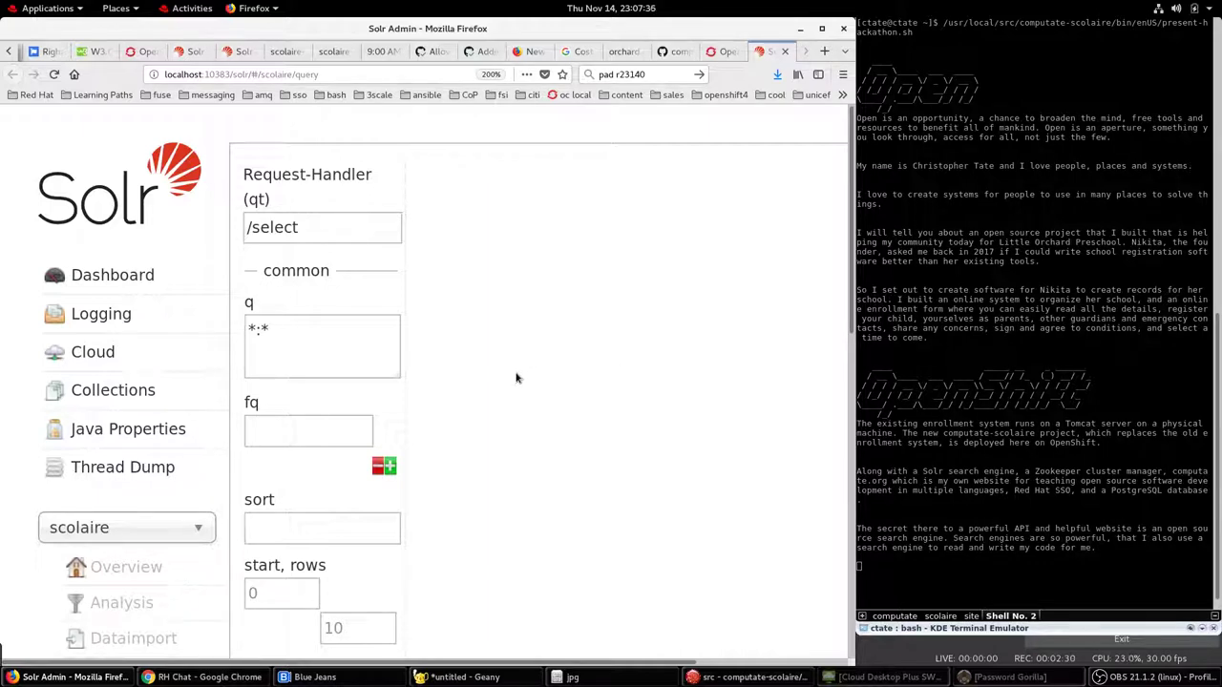
- Reset page zoom, run the match-all query on the scolaire core, then show the Bountiful school API result
key("ctrl+minus")
key("ctrl+minus")
key("ctrl+minus")
key("ctrl+minus")
key("ctrl+minus")
key("ctrl+minus")
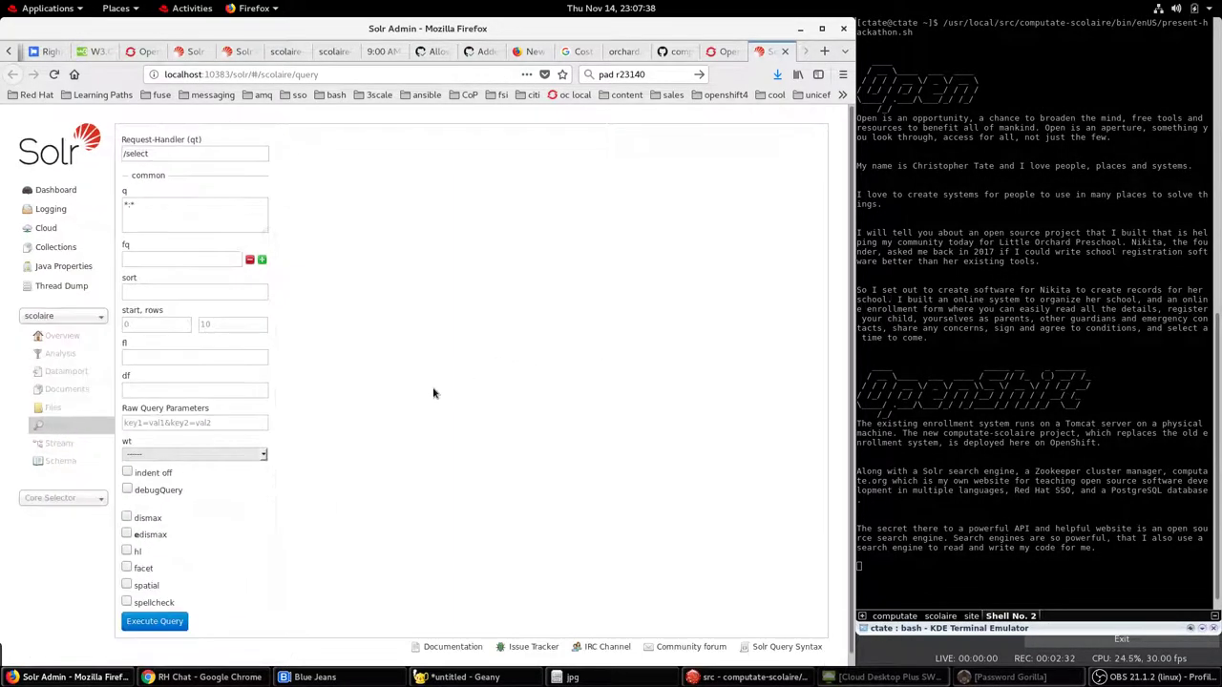
left_click(159, 622)
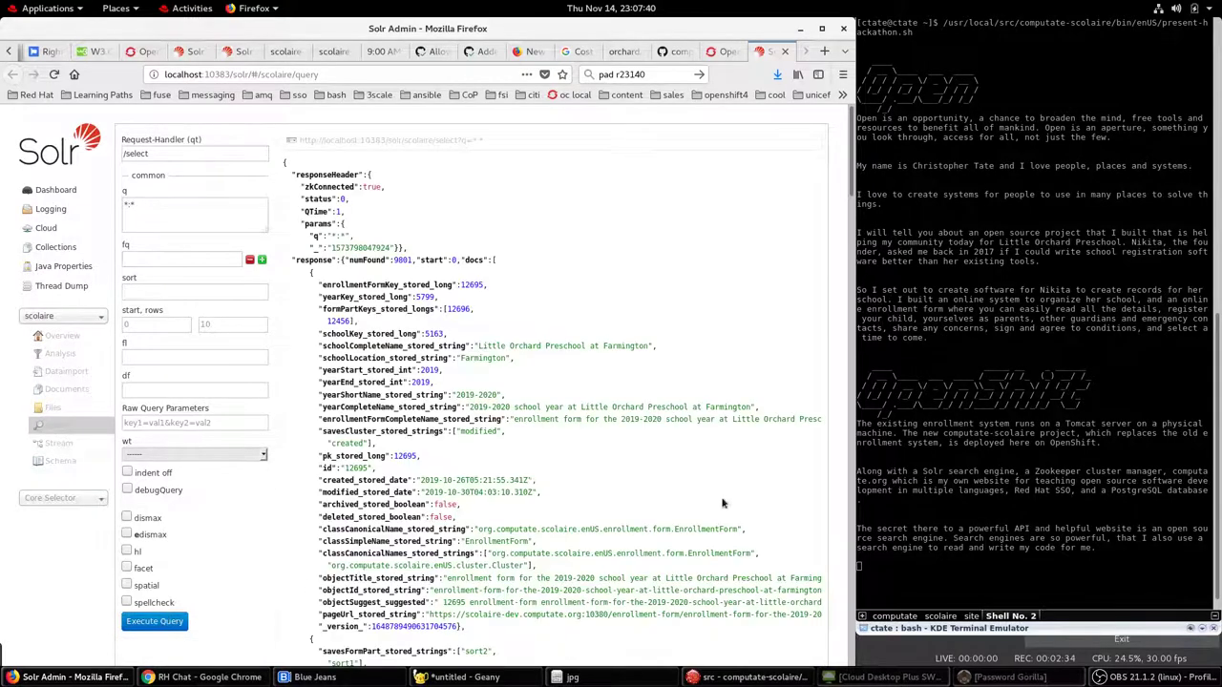
left_click(982, 427)
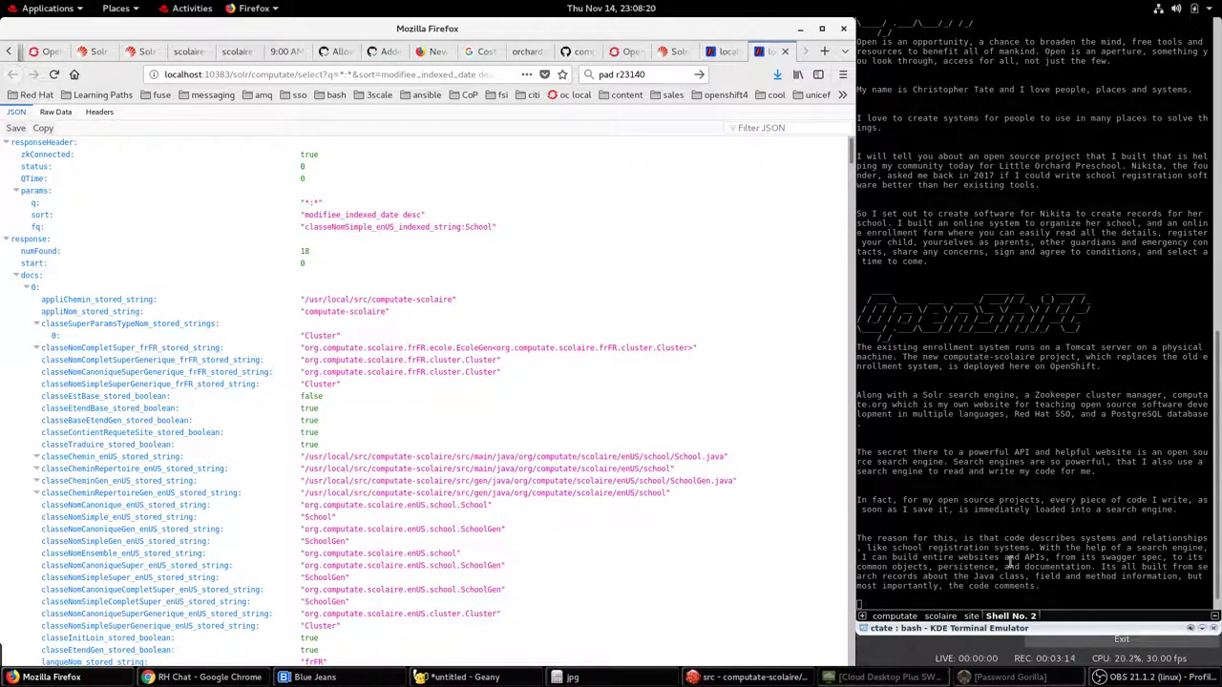
left_click(1010, 563)
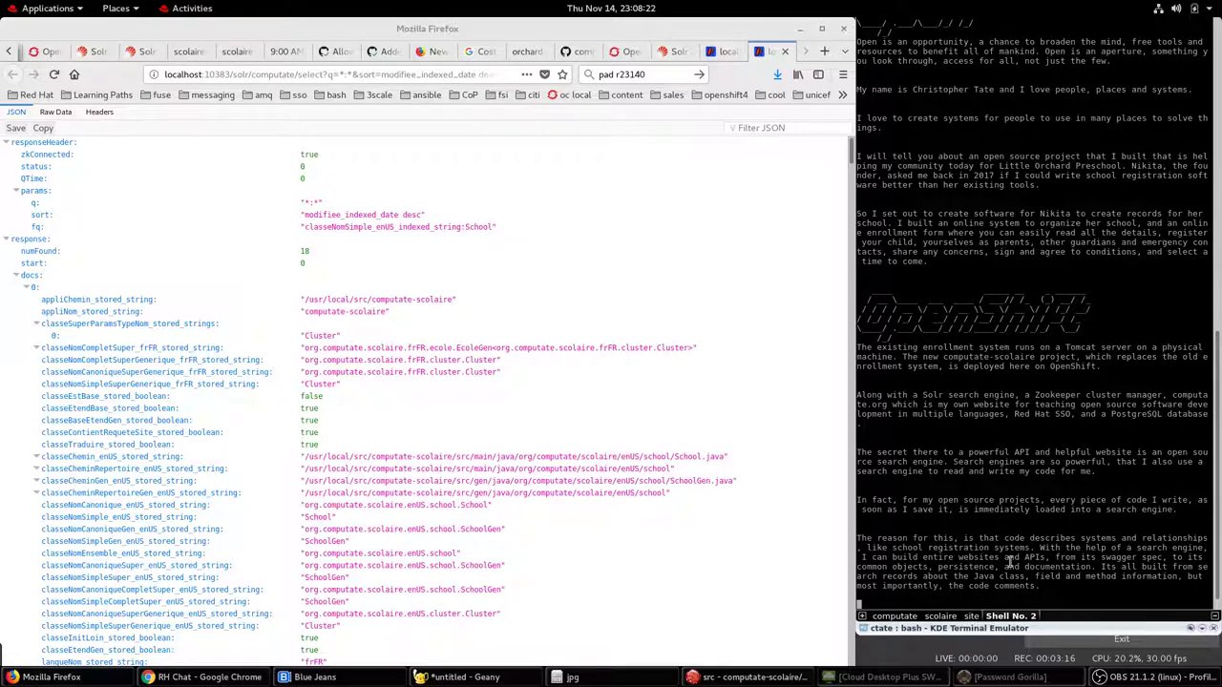
key("Return")
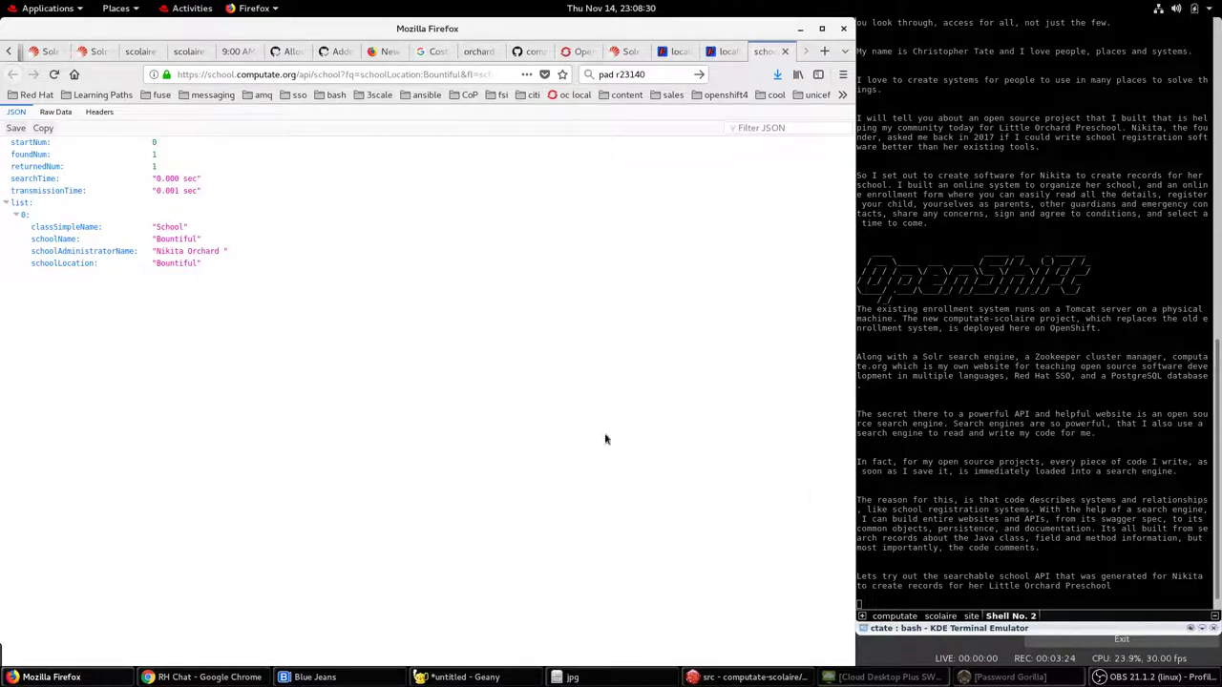
- Step through the school API results for current school year, winter season and age groups
left_click(994, 485)
key("Return")
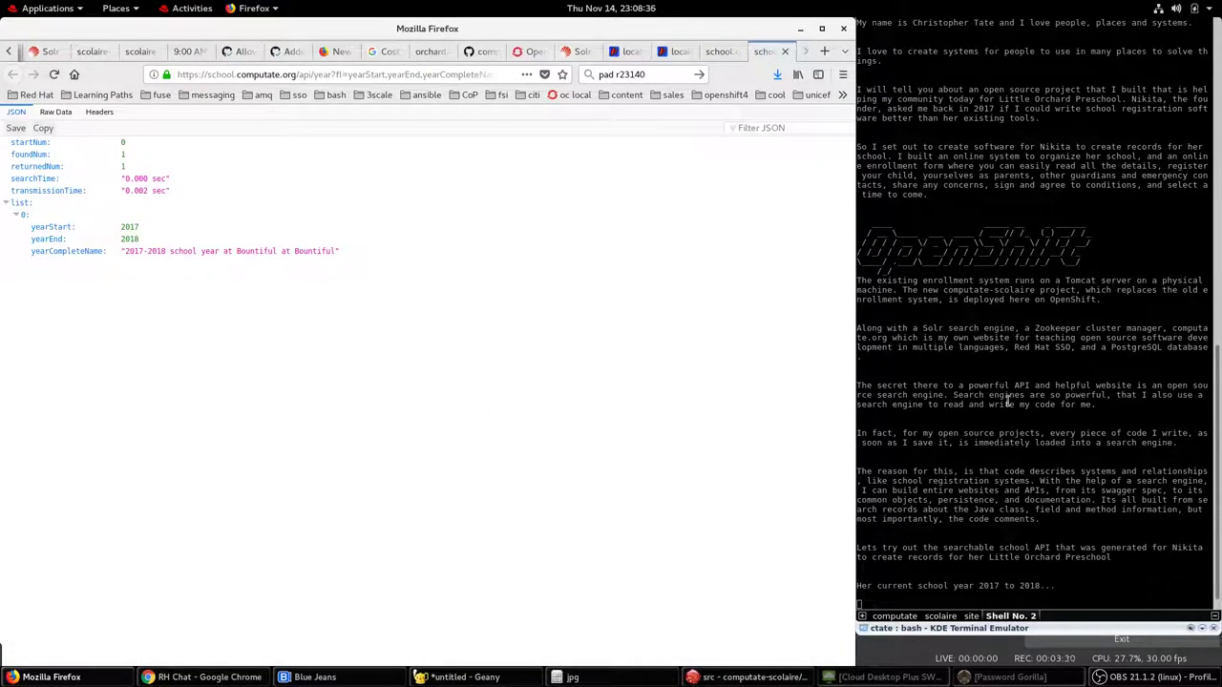
key("Return")
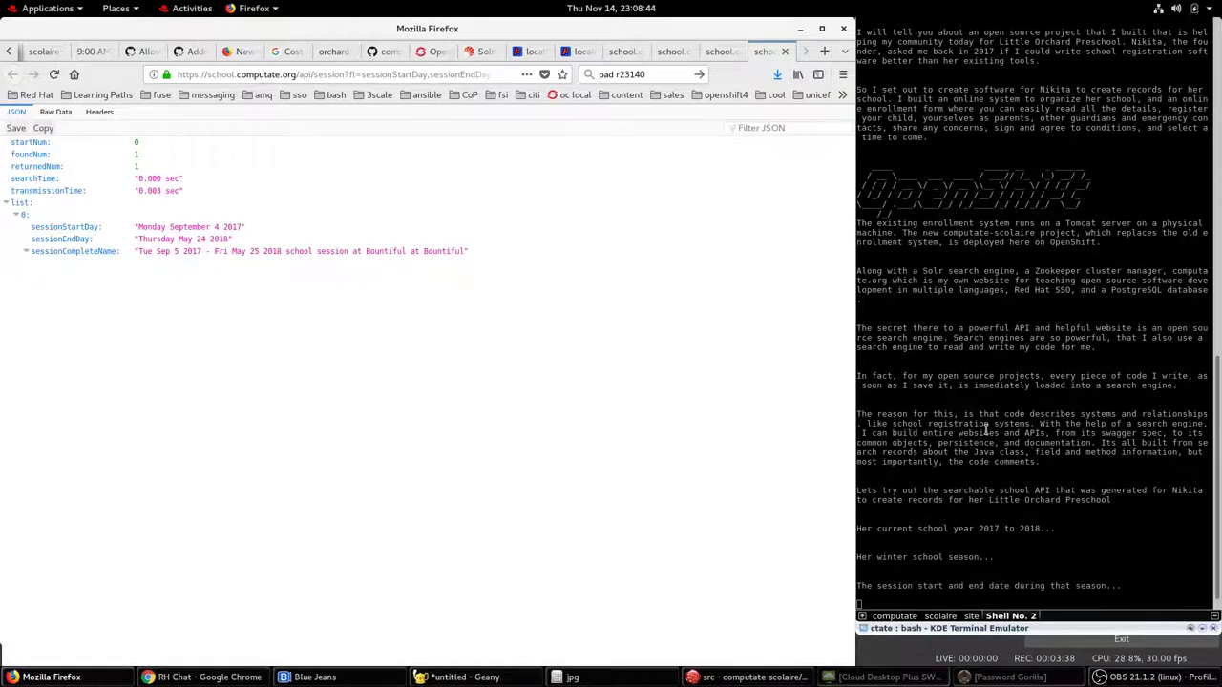
left_click(986, 430)
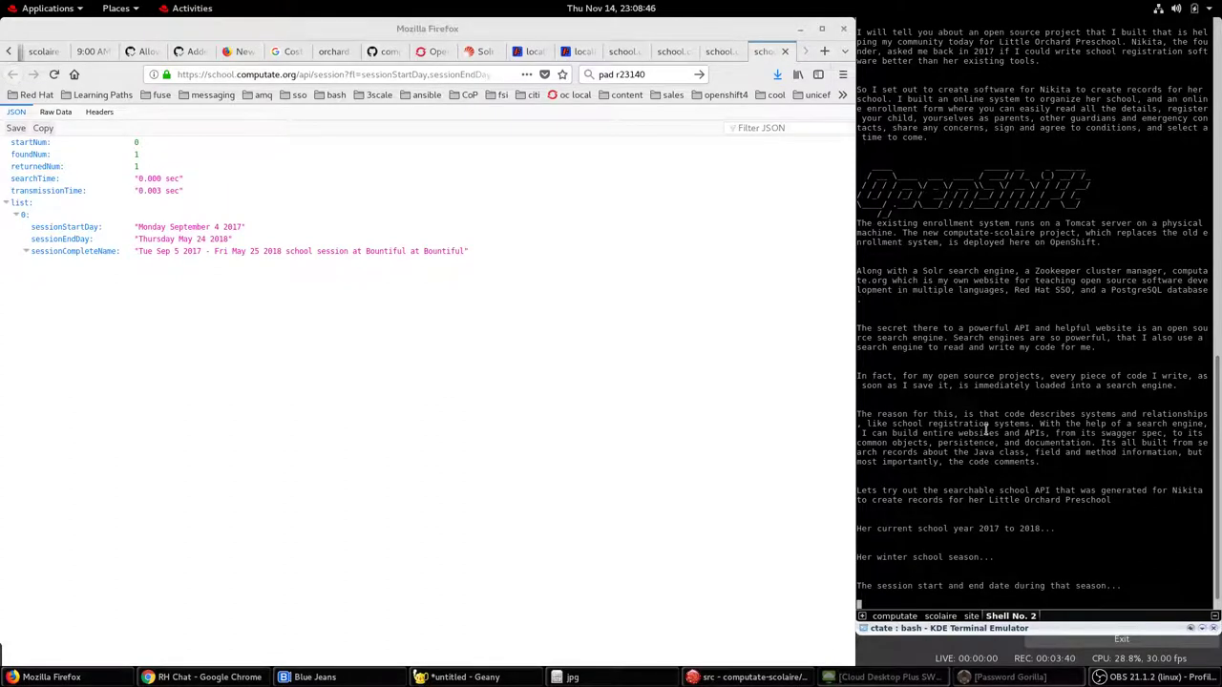
key("Return")
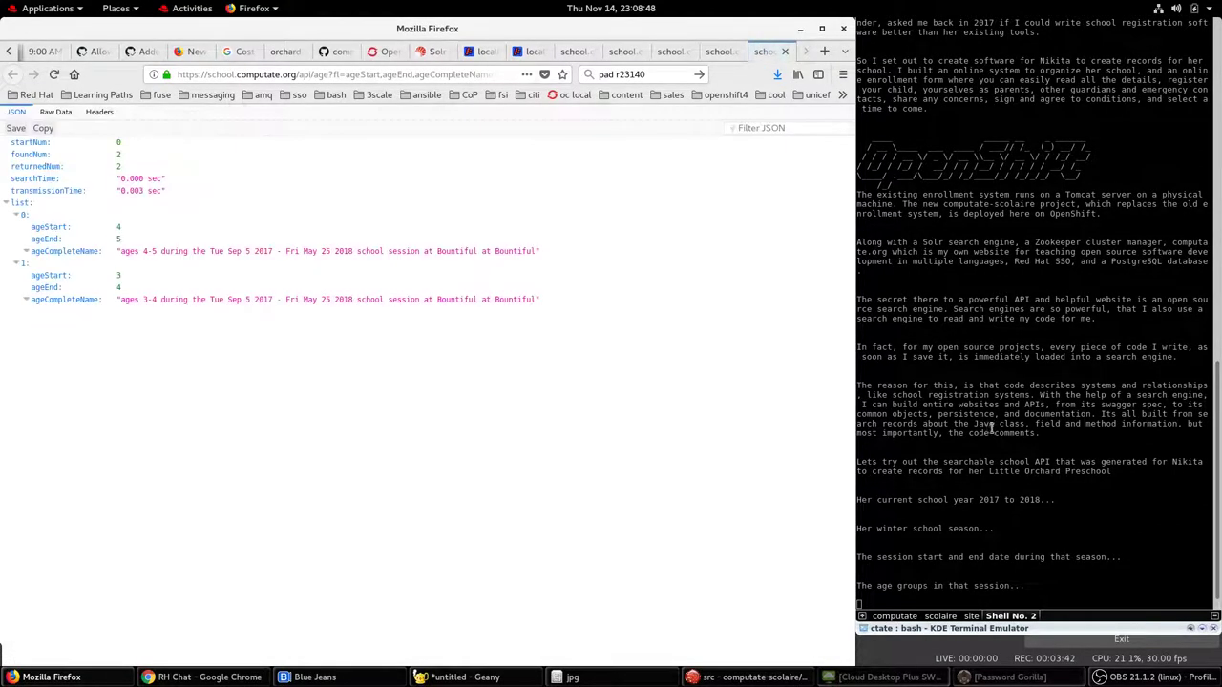
- Continue to the school blocks, the 2017-2018 to 2019-2020 year list and 2017 enrollment count
left_click(991, 428)
key("Return")
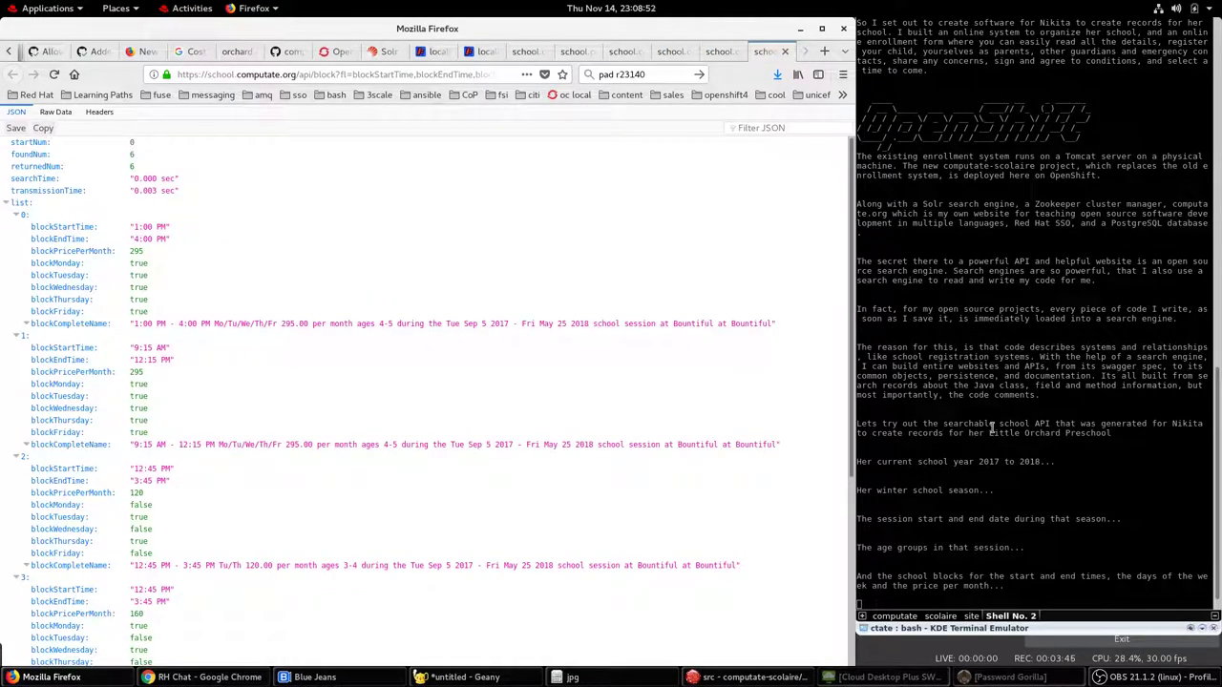
left_click(990, 429)
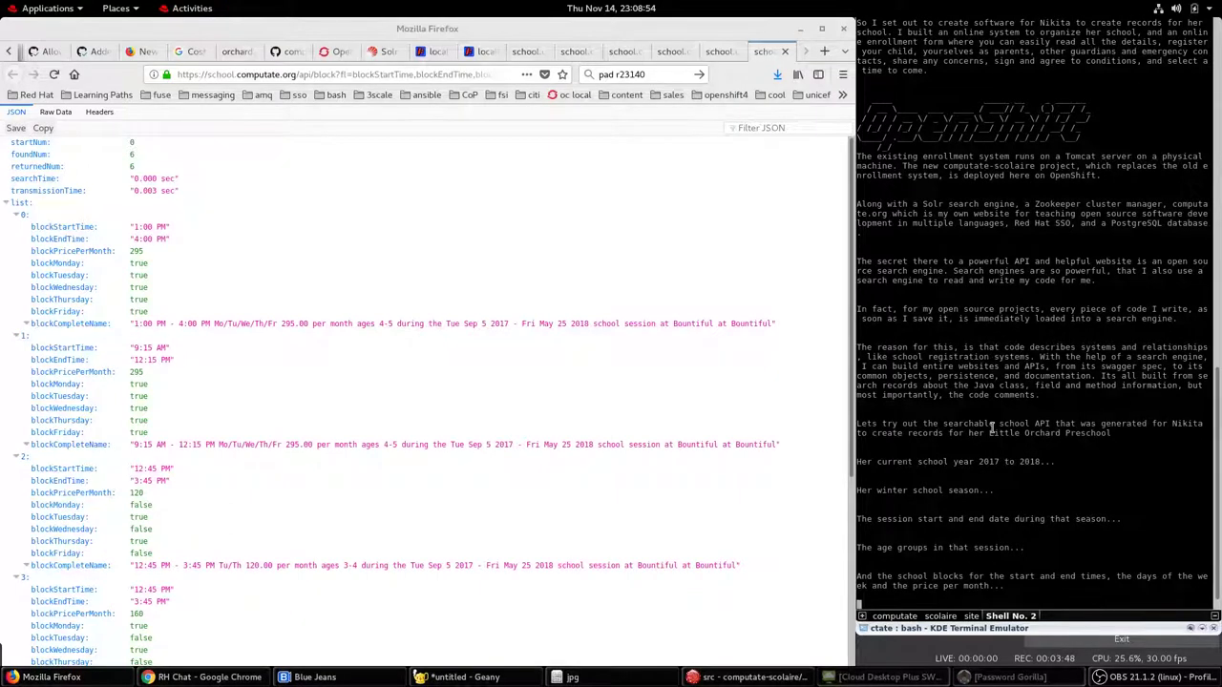
key("Return")
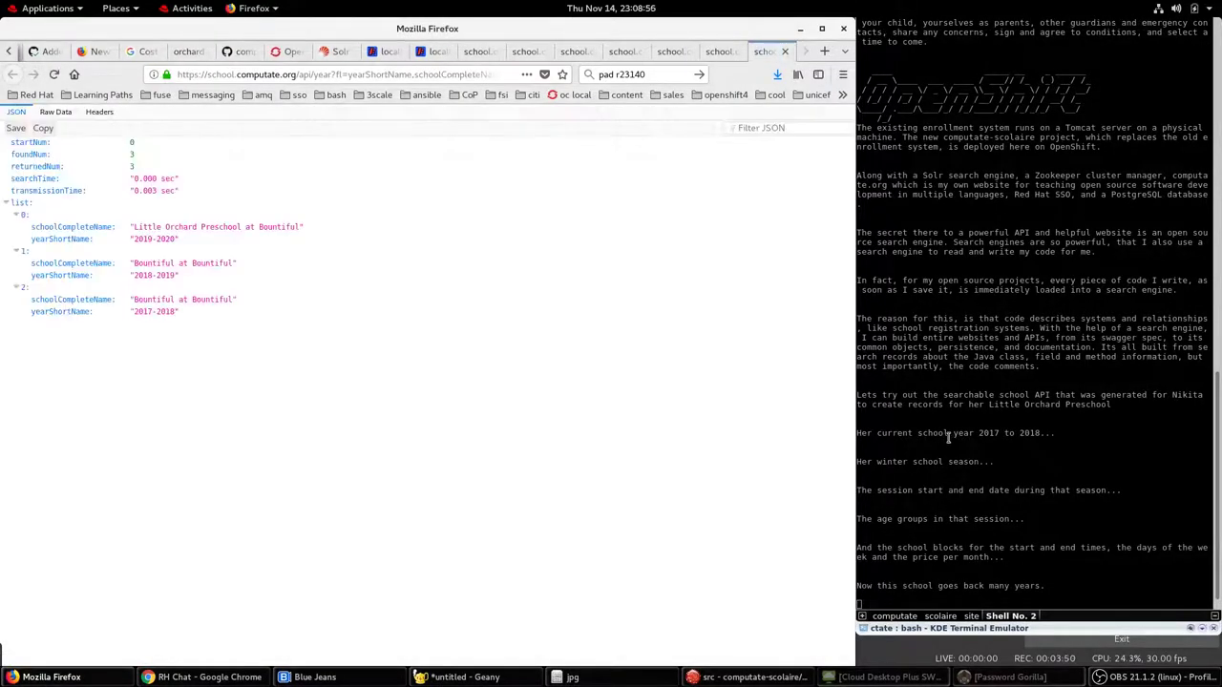
left_click(959, 434)
key("Return")
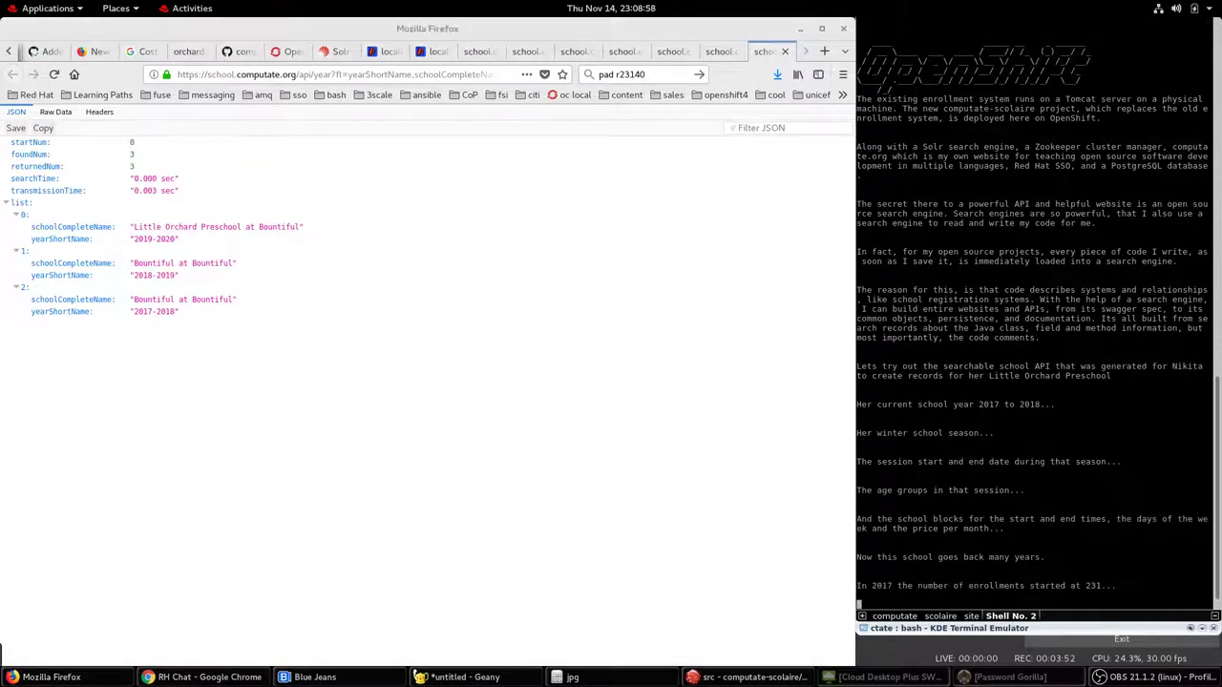
- Show the Solr facet enrollment counts for 2018 (501) and 2019 (524)
left_click(988, 475)
key("Return")
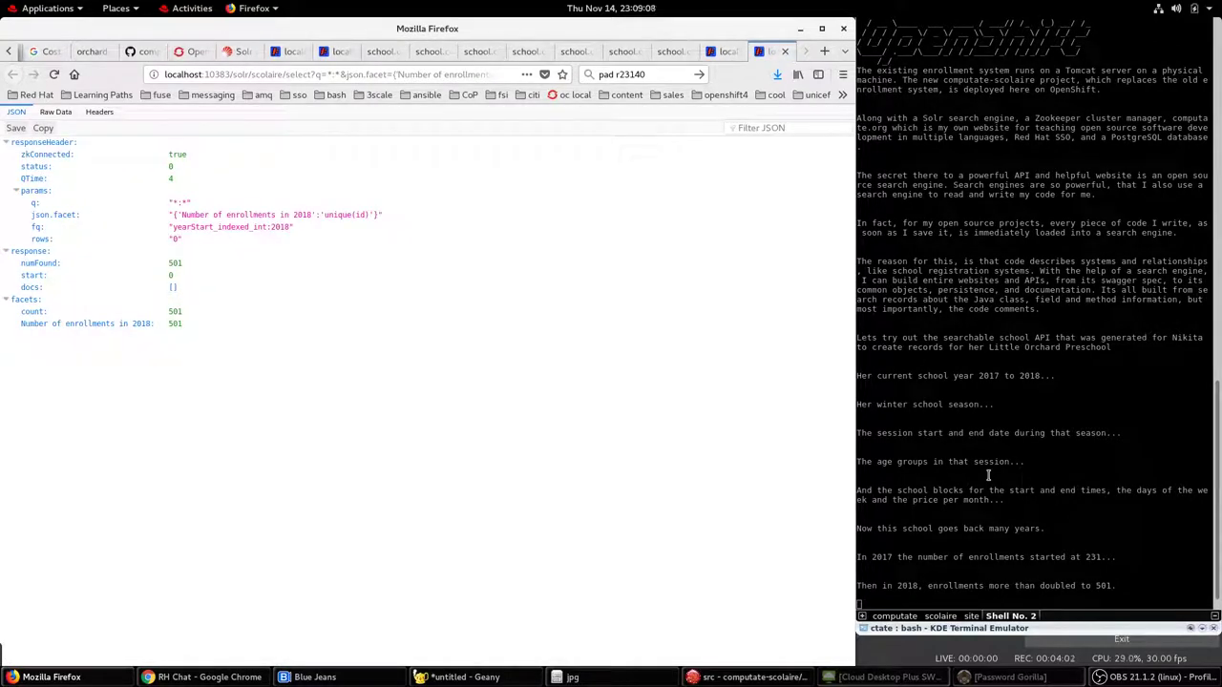
key("Return")
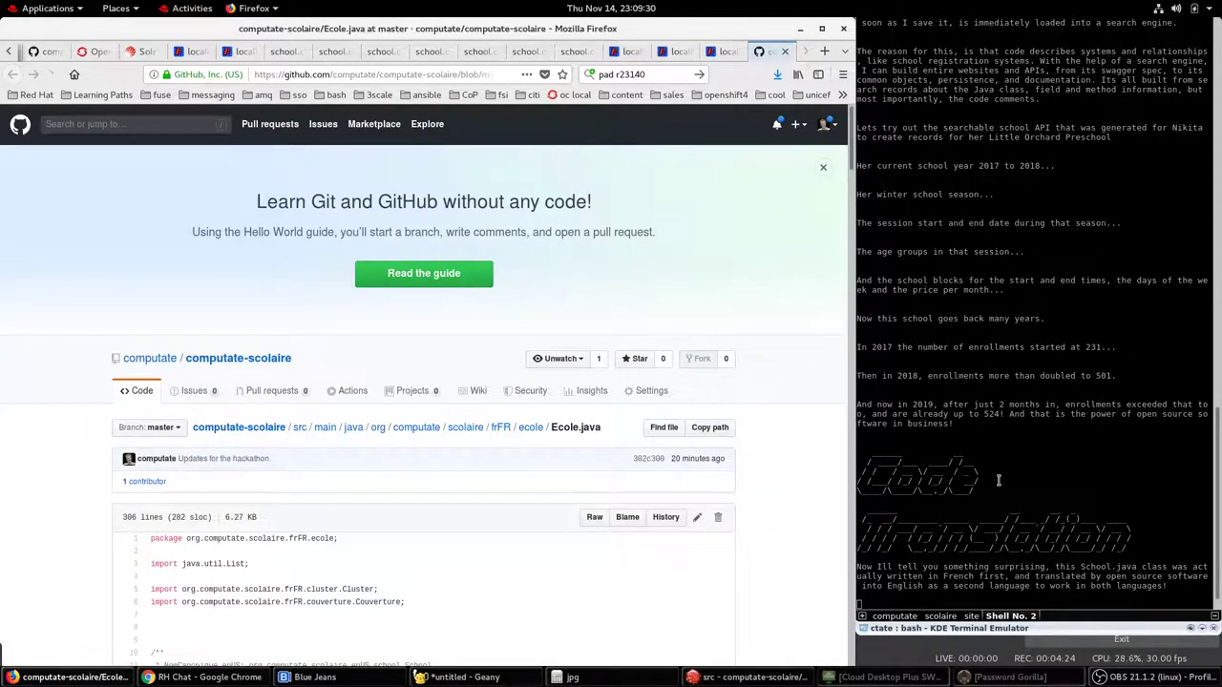
- Scroll through the French-language Ecole.java source in the computate-scolaire repo
scroll(659, 422, "down", 1)
scroll(649, 421, "down", 3)
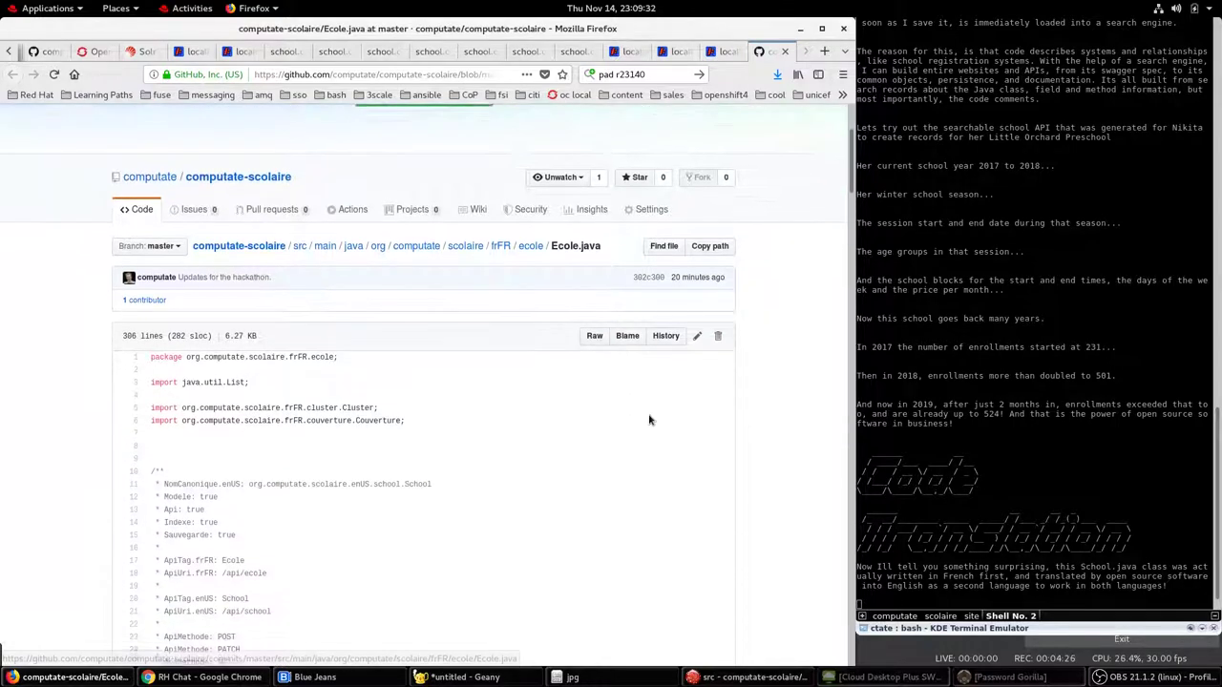
scroll(649, 422, "down", 4)
scroll(648, 424, "down", 5)
scroll(648, 424, "down", 2)
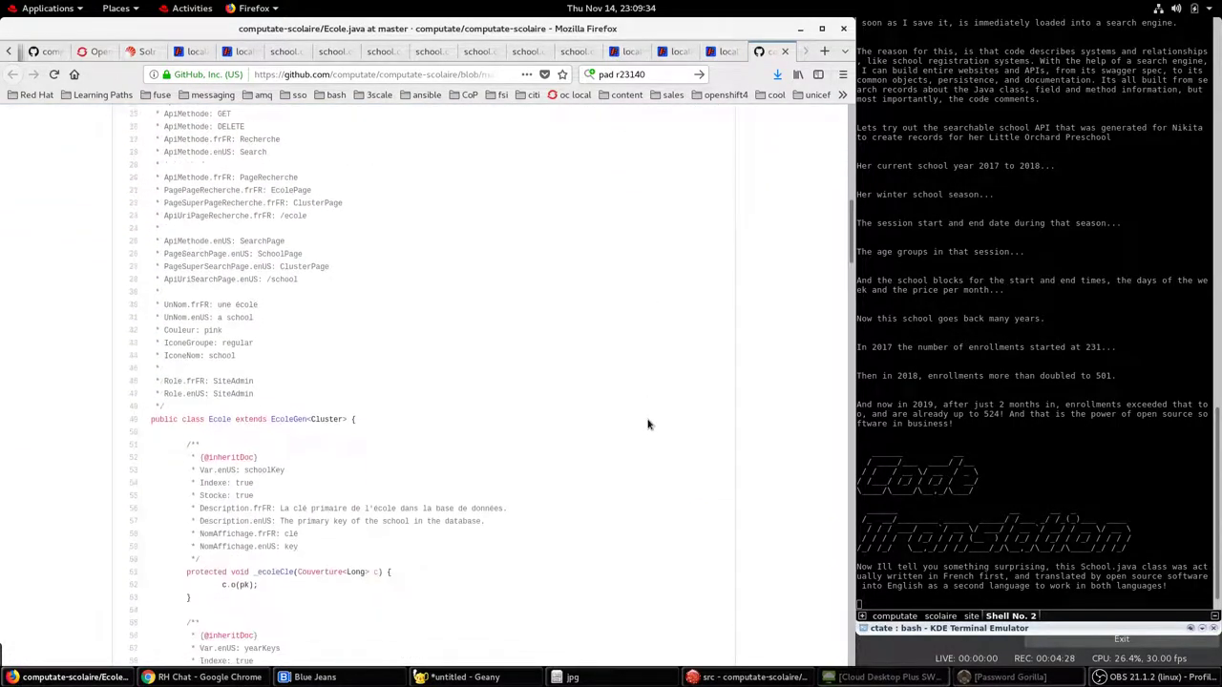
scroll(647, 423, "down", 1)
scroll(647, 424, "down", 1)
scroll(648, 424, "down", 2)
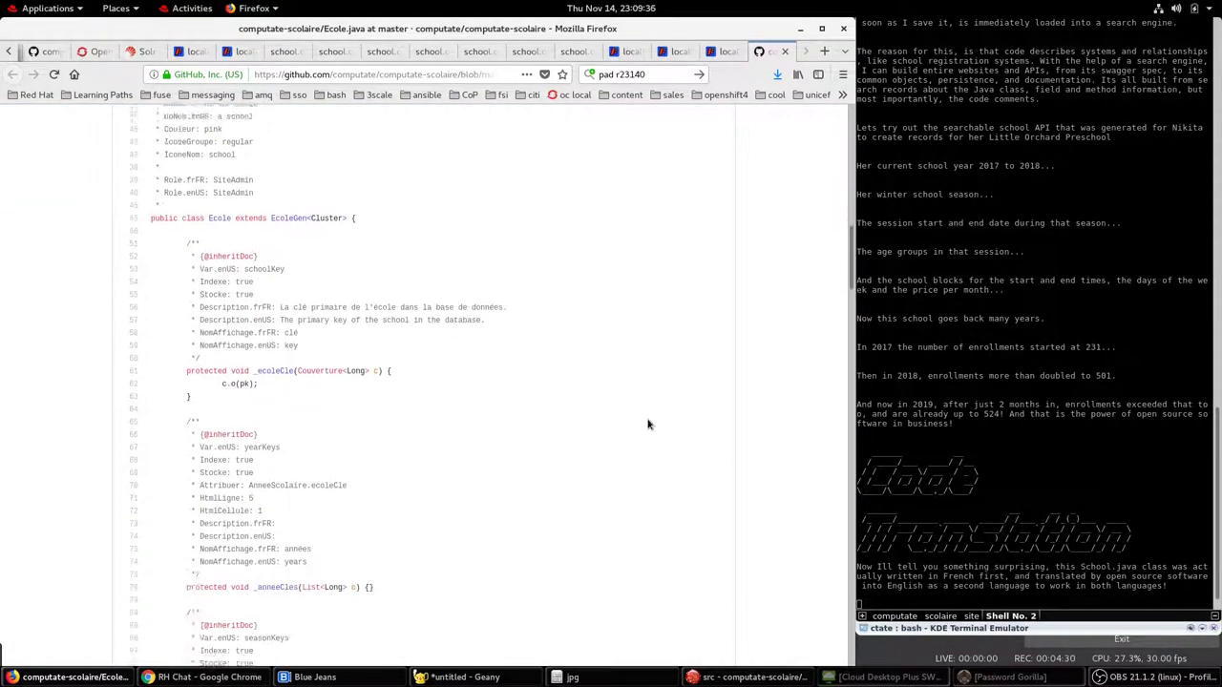
scroll(648, 424, "down", 1)
scroll(648, 423, "down", 3)
scroll(648, 424, "down", 2)
scroll(648, 423, "down", 3)
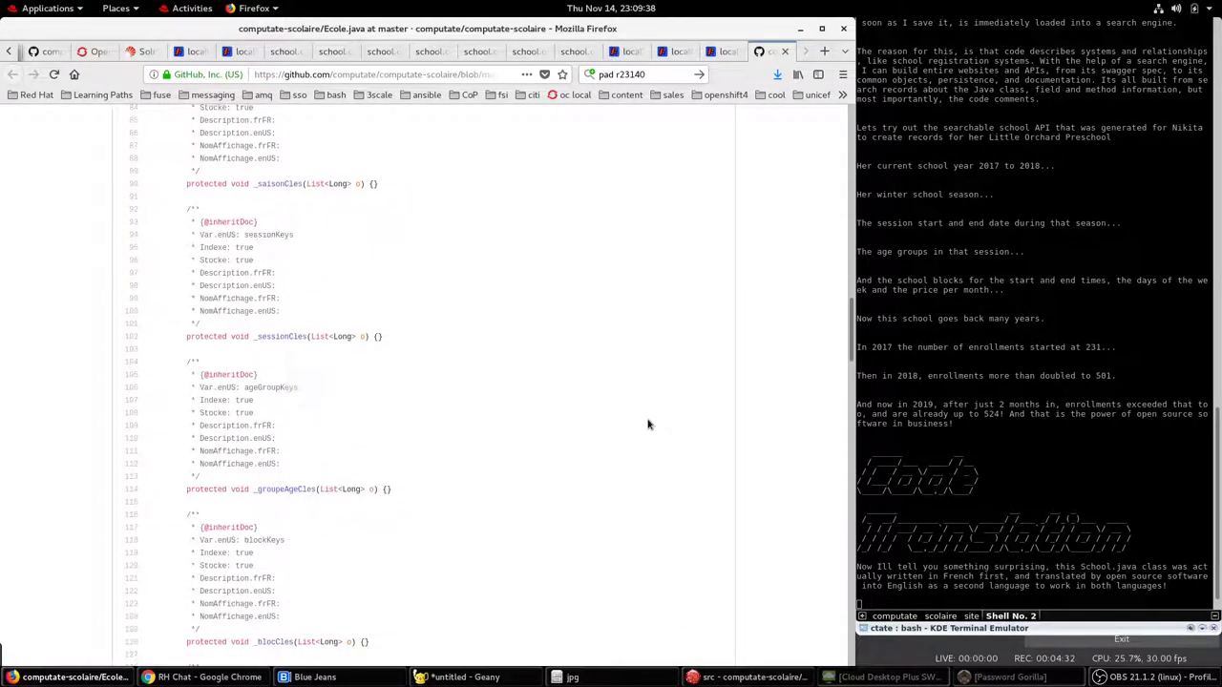
scroll(648, 424, "down", 3)
scroll(648, 423, "down", 2)
scroll(648, 424, "down", 2)
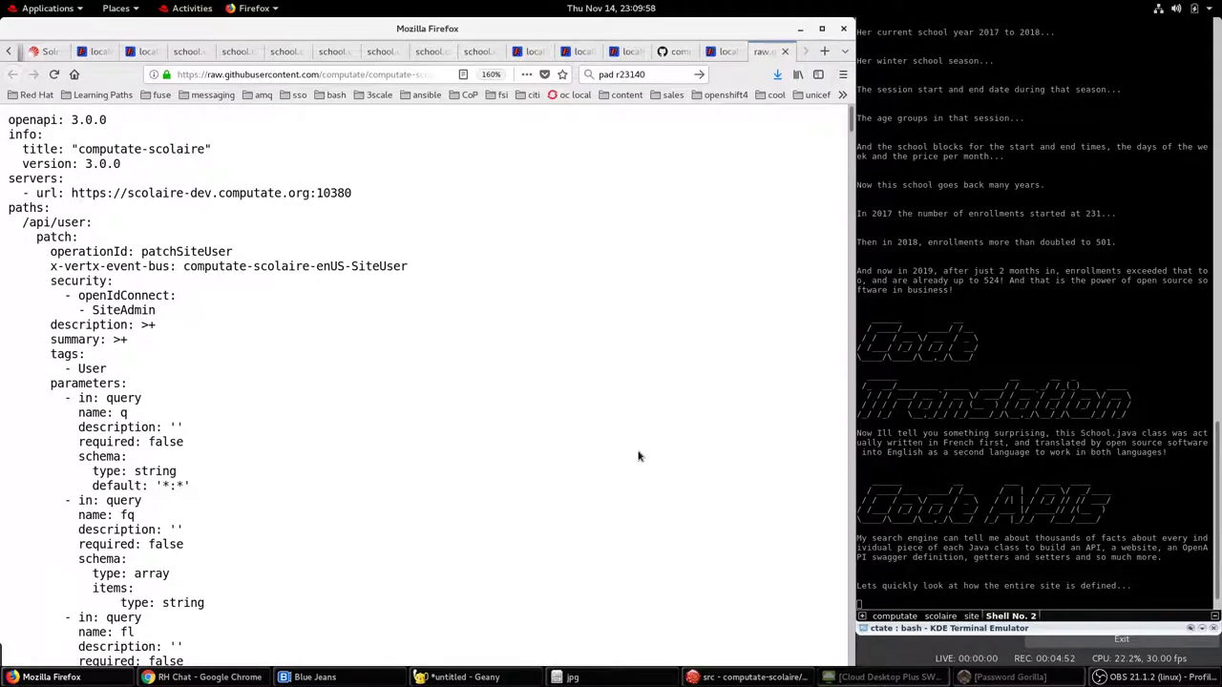
- Select the whole OpenAPI YAML, render it in Swagger Editor and scroll through the endpoint groups
key("ctrl+a")
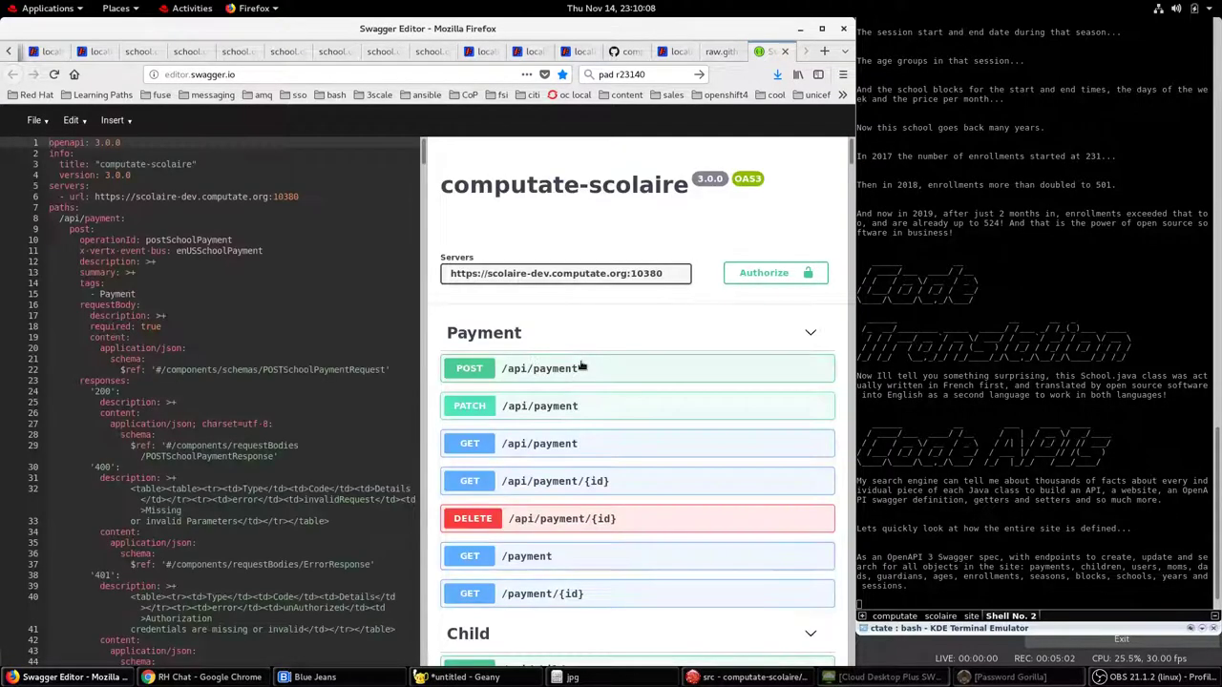
scroll(627, 341, "down", 2)
scroll(627, 340, "down", 3)
scroll(627, 340, "down", 2)
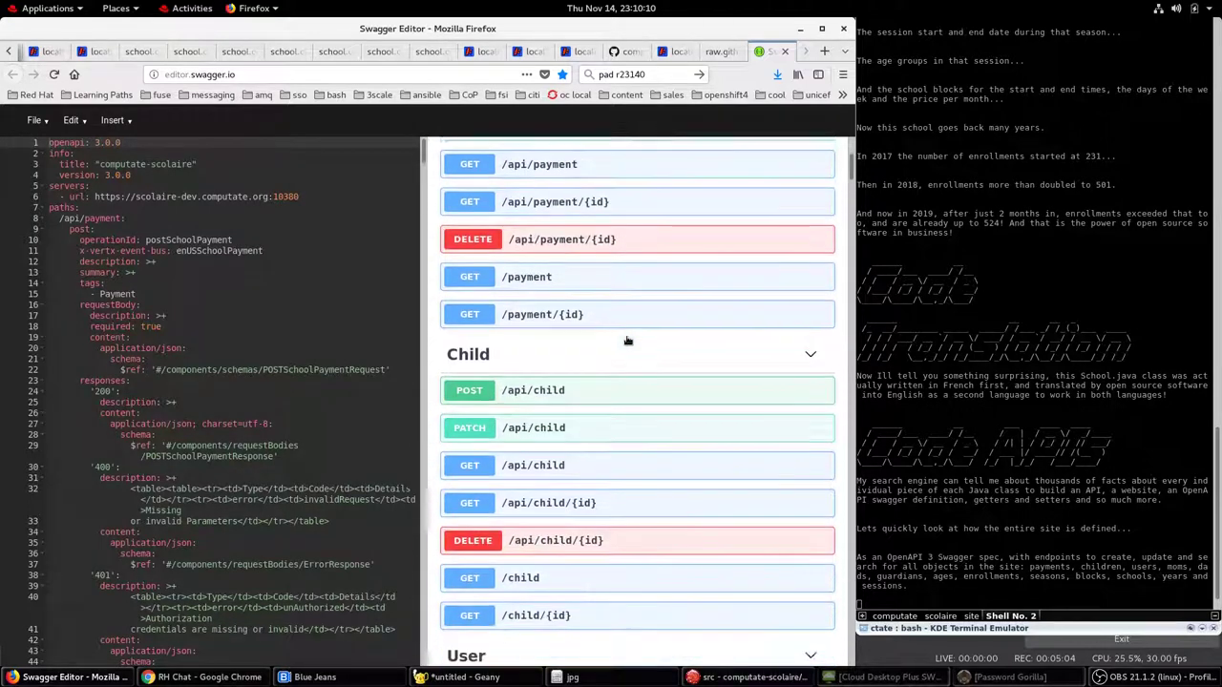
scroll(627, 341, "down", 3)
scroll(627, 341, "down", 1)
scroll(627, 340, "down", 2)
scroll(627, 340, "down", 2)
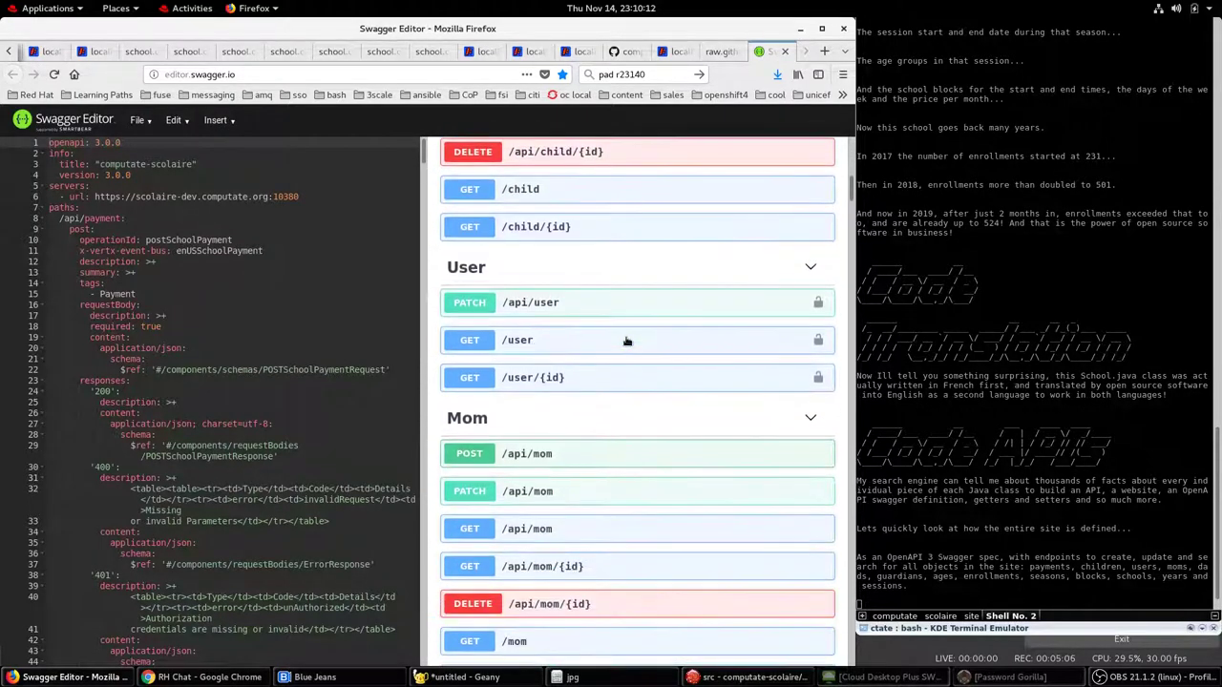
scroll(627, 340, "down", 1)
scroll(627, 341, "down", 2)
scroll(627, 341, "down", 2)
scroll(627, 341, "down", 3)
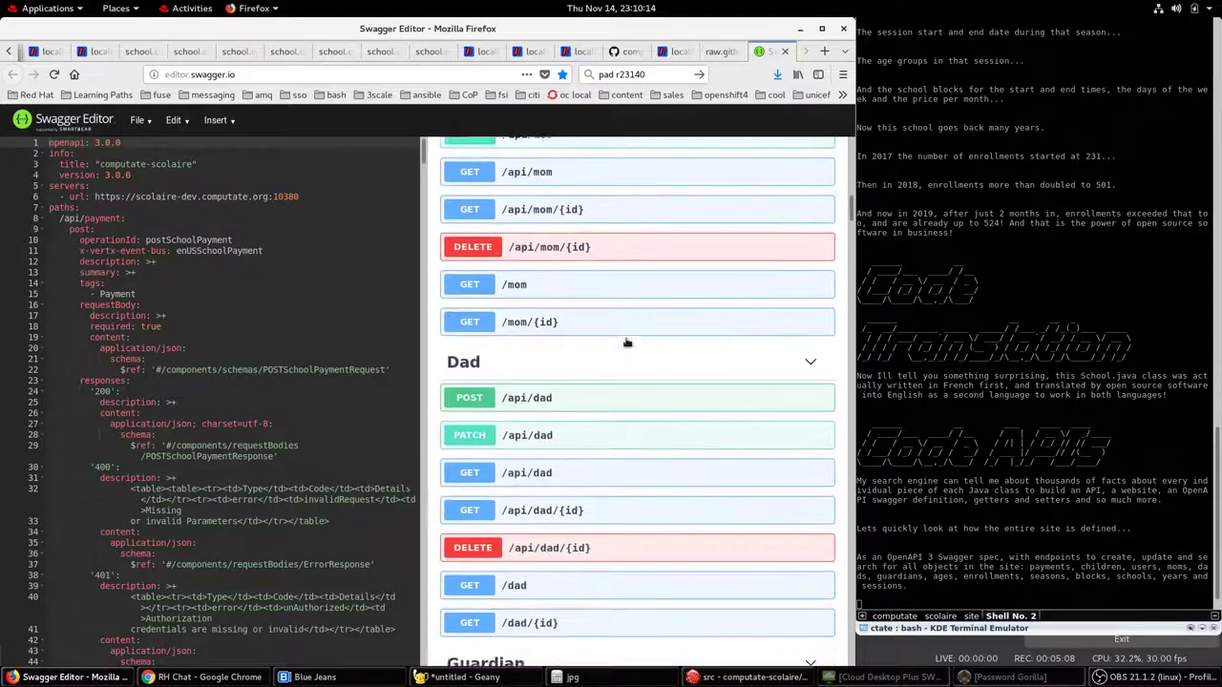
scroll(627, 341, "down", 1)
scroll(627, 341, "down", 3)
scroll(627, 341, "down", 4)
scroll(627, 341, "down", 2)
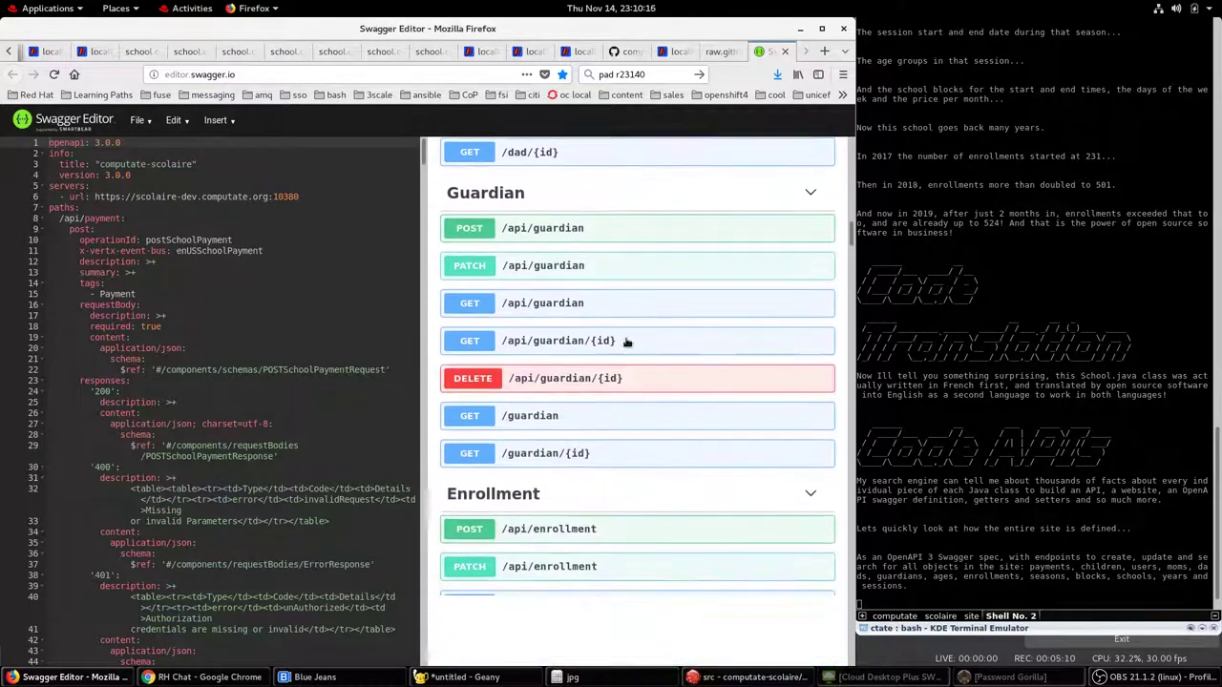
scroll(627, 341, "down", 4)
scroll(627, 343, "down", 3)
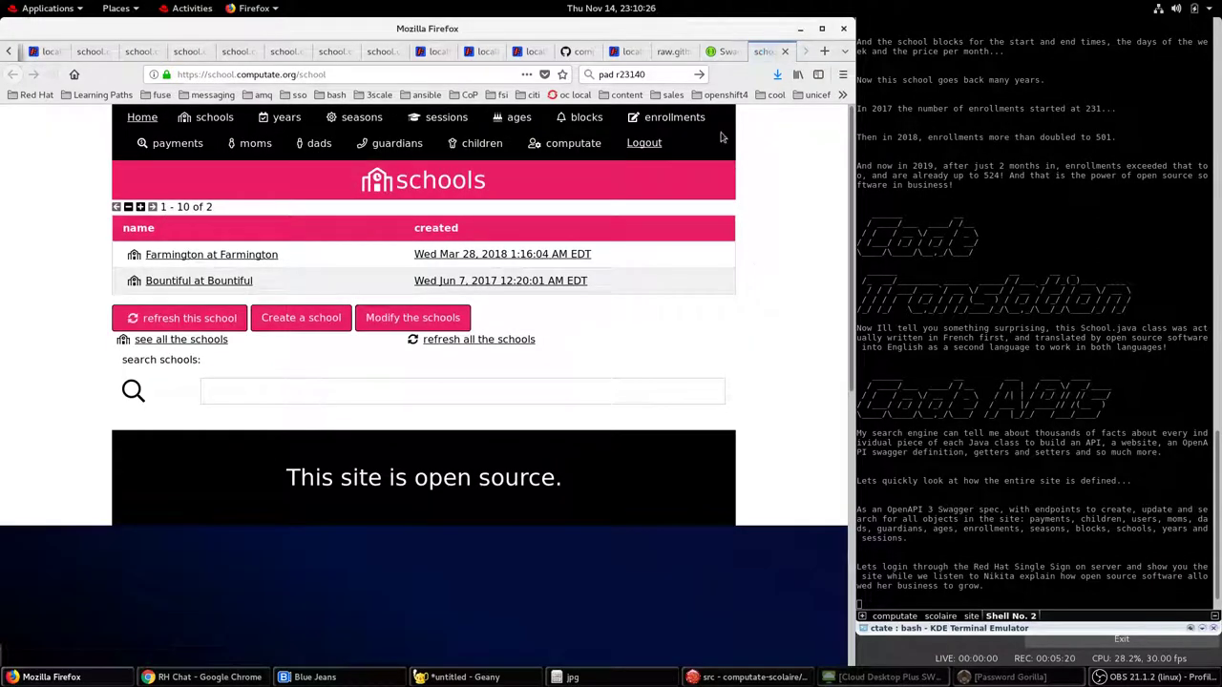
- Log out, then sign back in through COMPUTATE.ORG with the saved username to reach the schools list
left_click(648, 142)
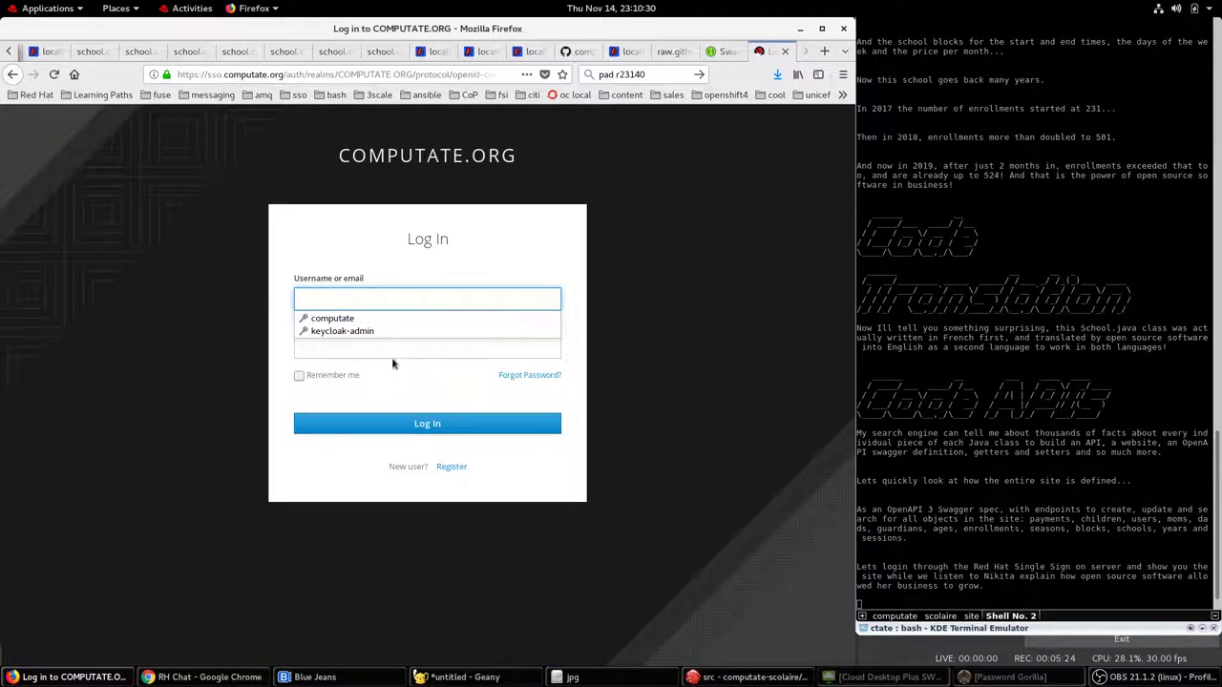
left_click(353, 319)
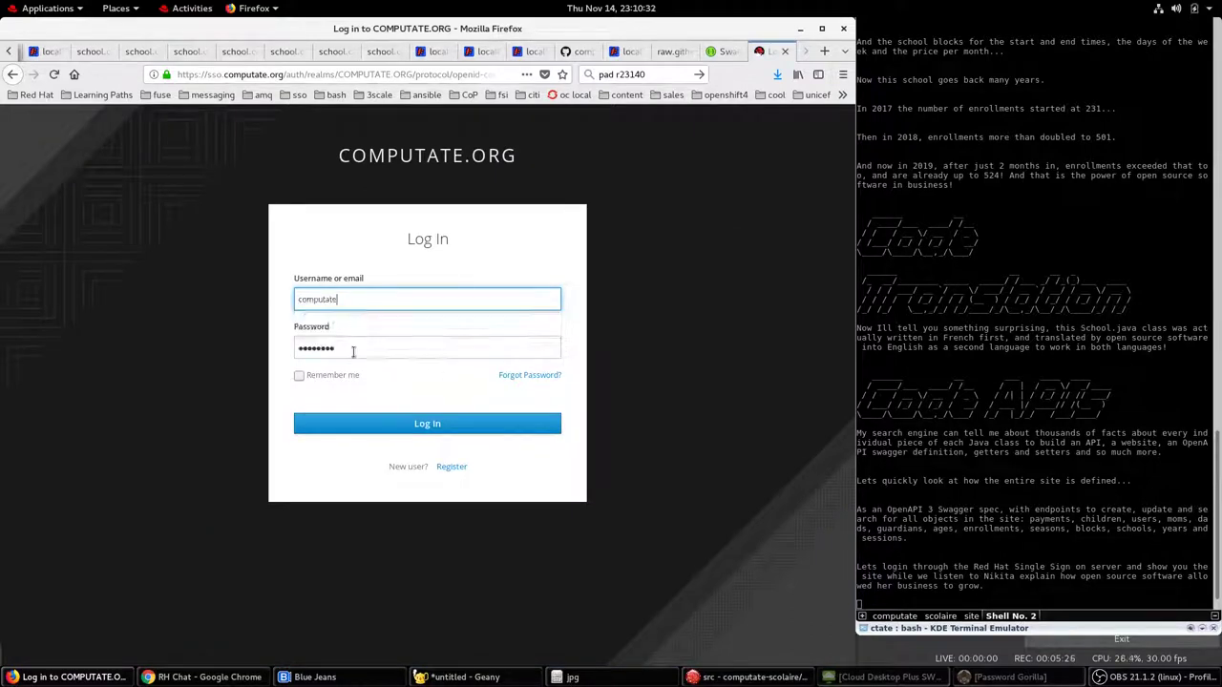
left_click(472, 428)
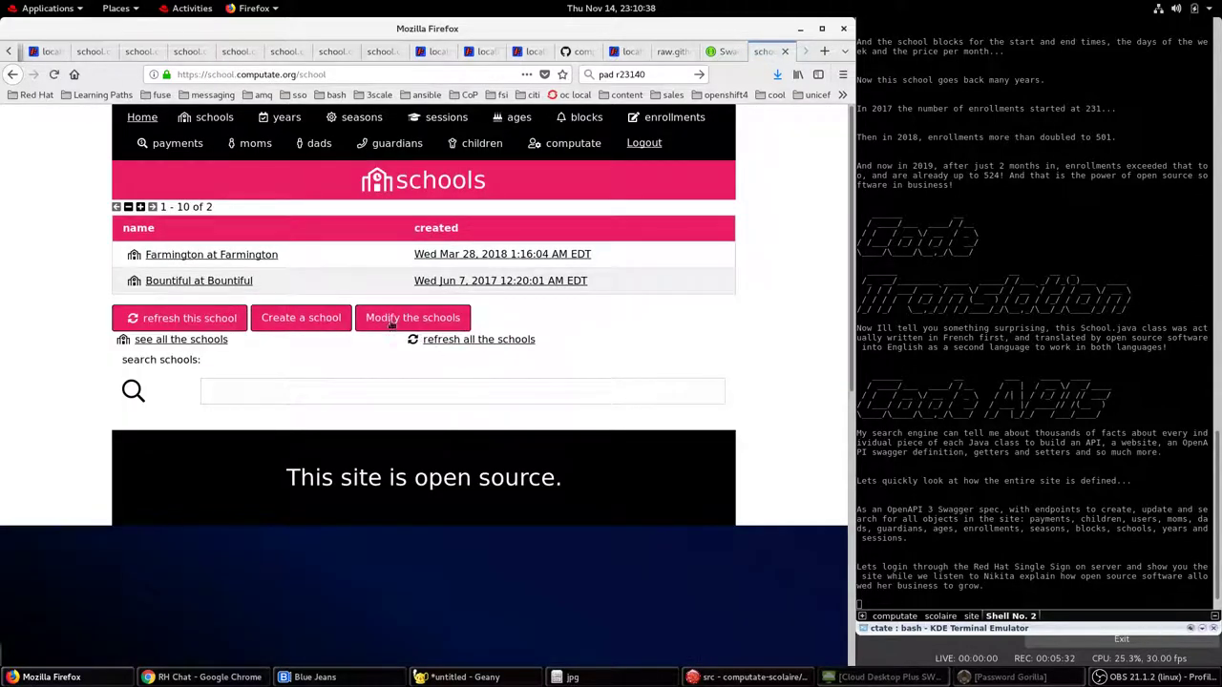
- Return to the schools page and browse the years and seasons lists
left_click(989, 497)
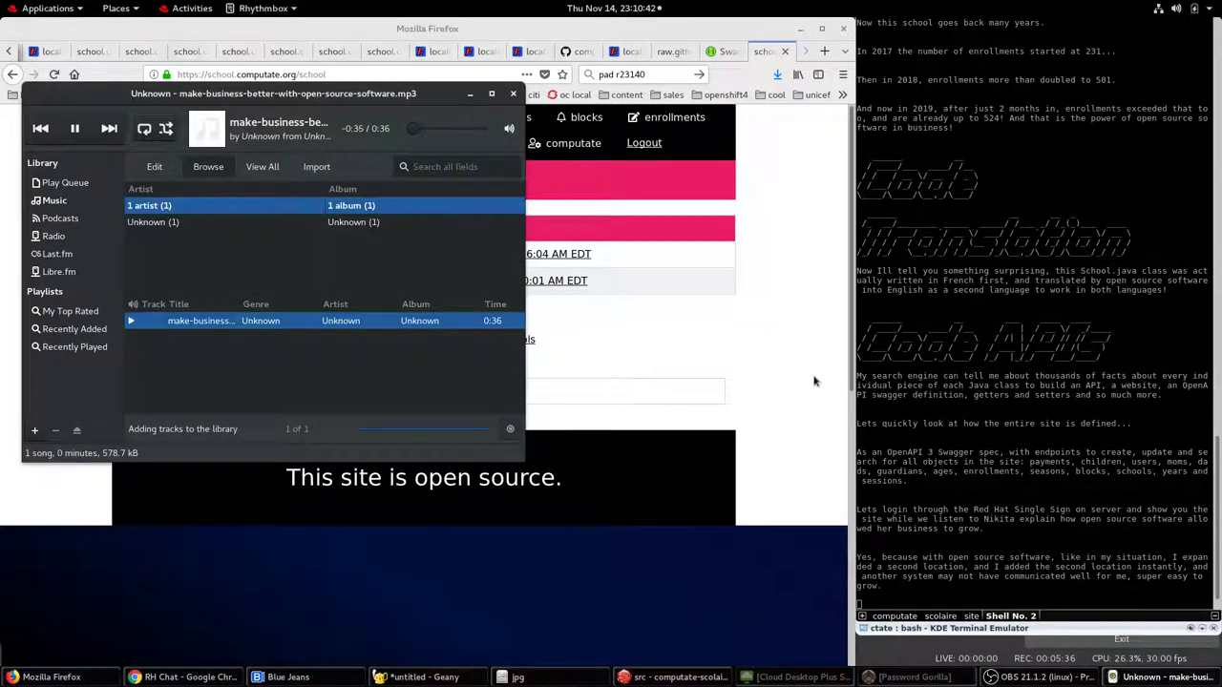
left_click(814, 376)
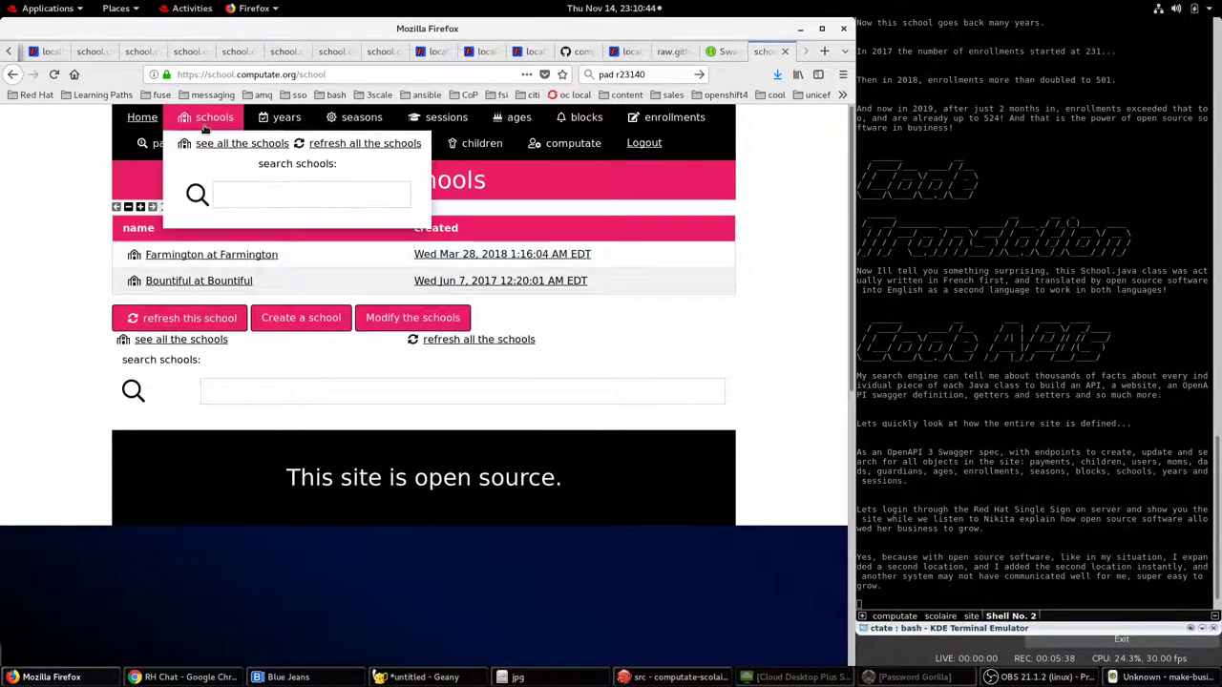
left_click(299, 144)
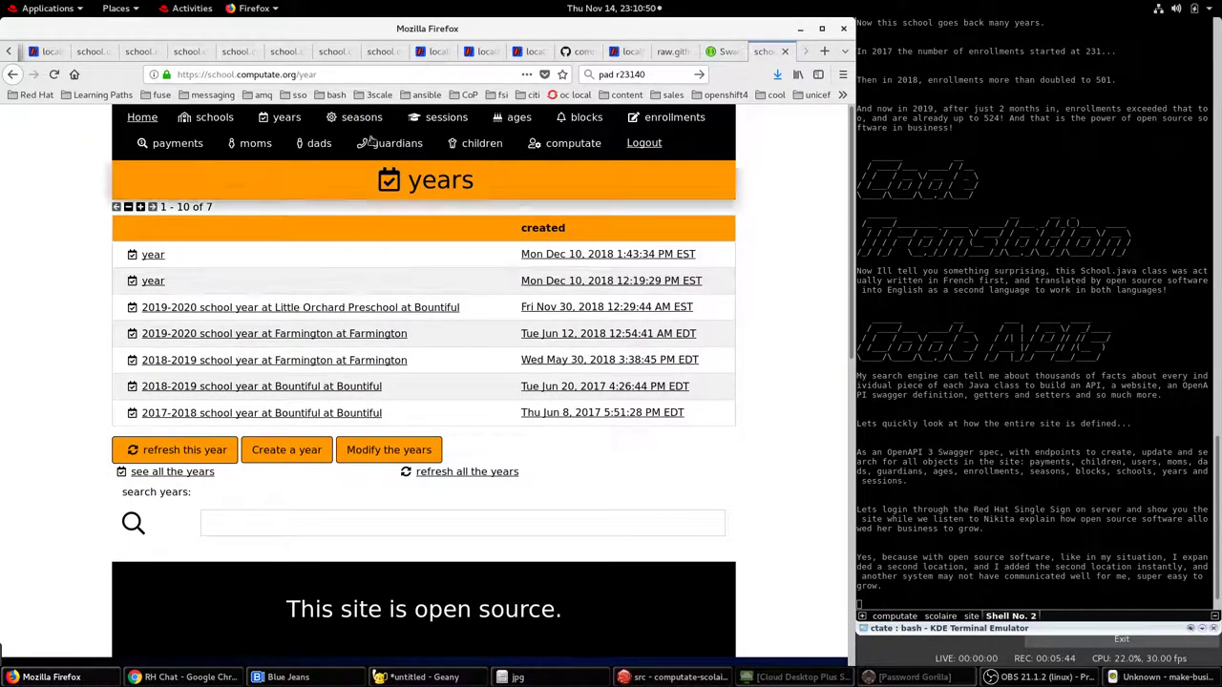
mouse_move(361, 117)
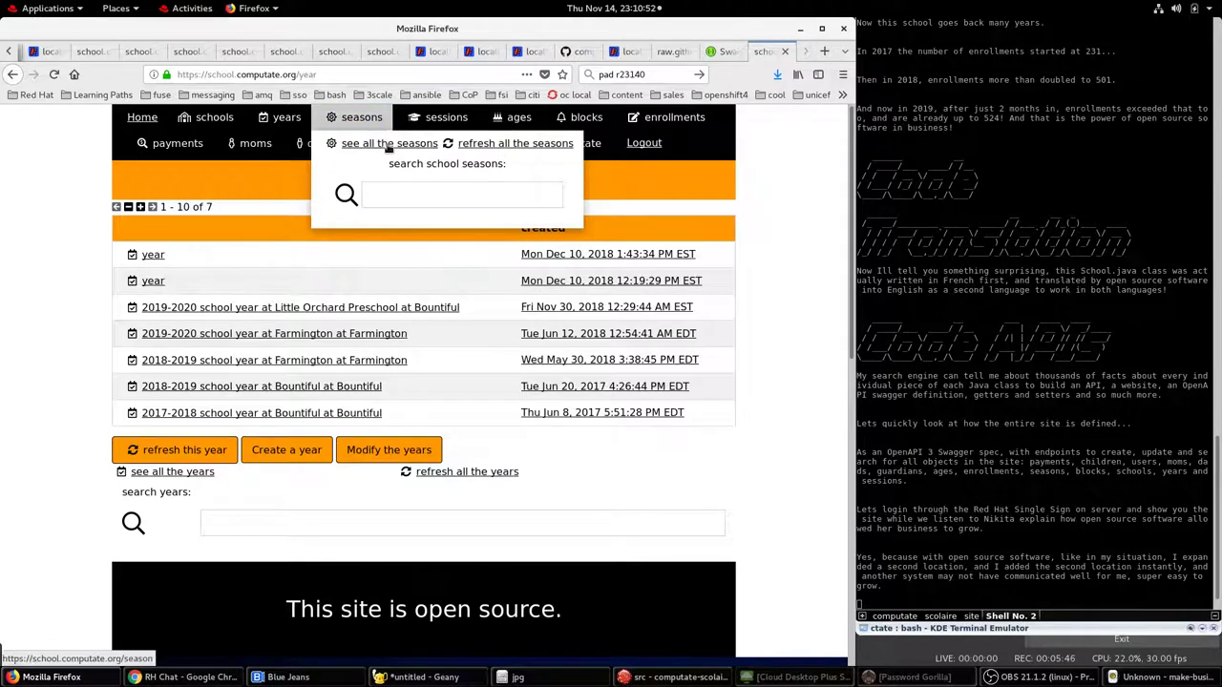
left_click(389, 145)
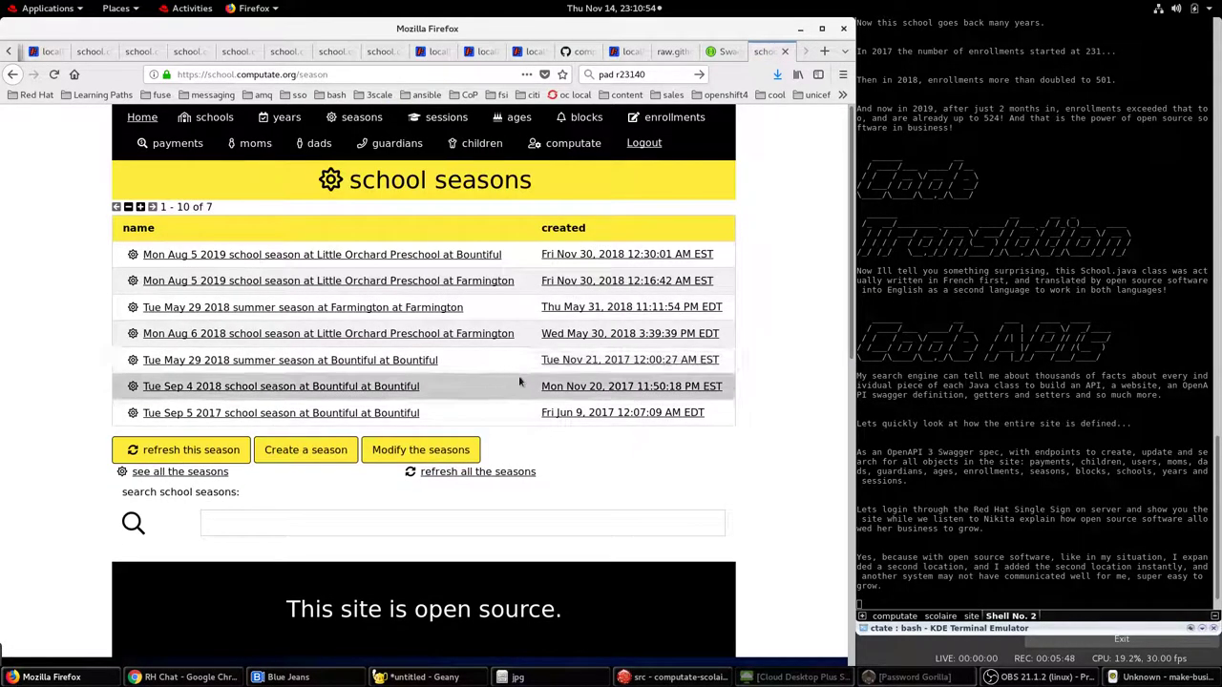
mouse_move(439, 117)
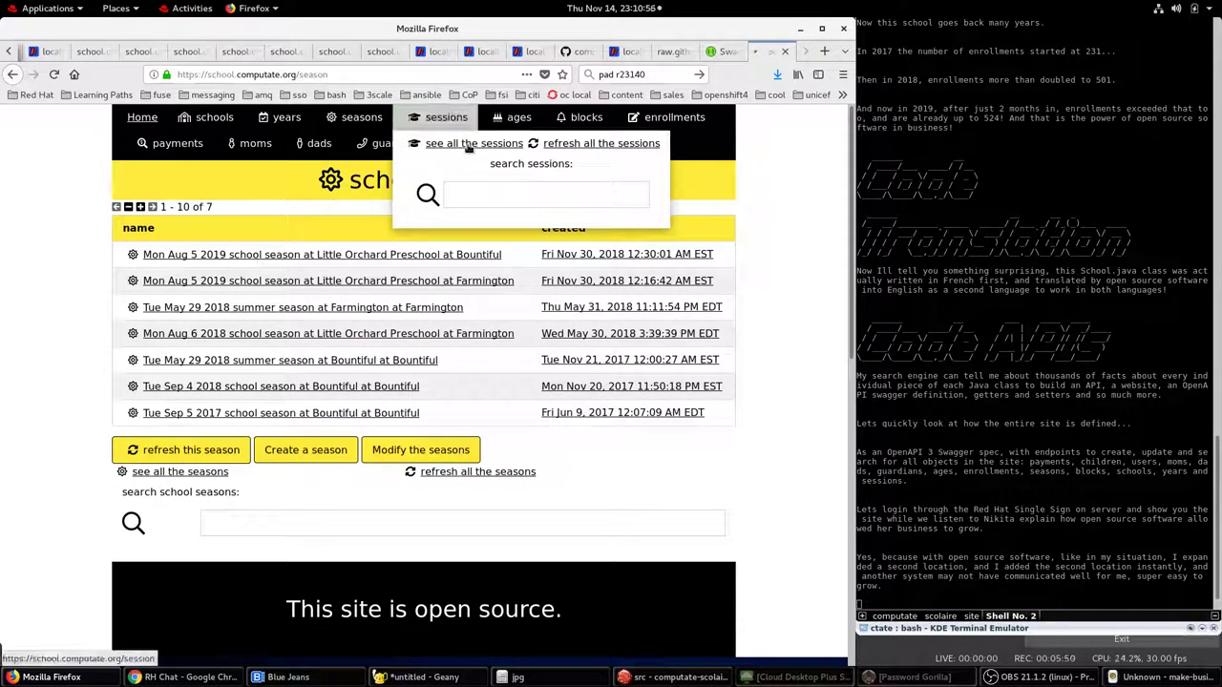
- View the sessions (14) and ages (15) lists, then page the 66 blocks to 11–20
left_click(468, 144)
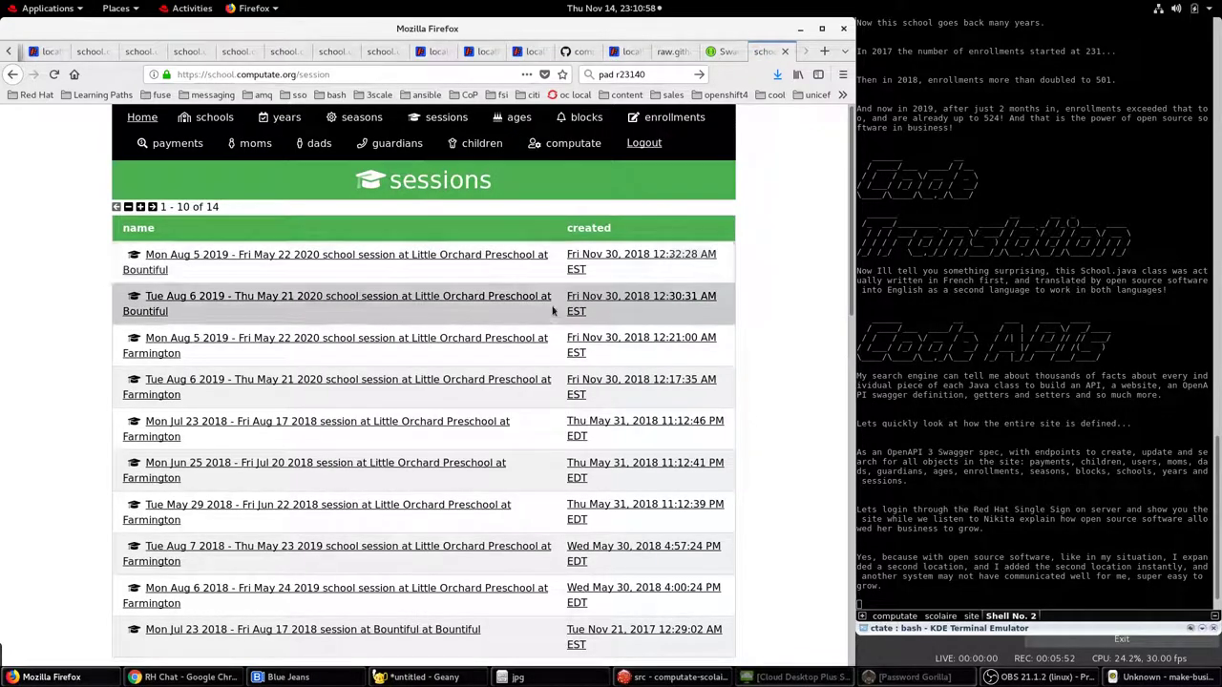
mouse_move(518, 116)
left_click(556, 142)
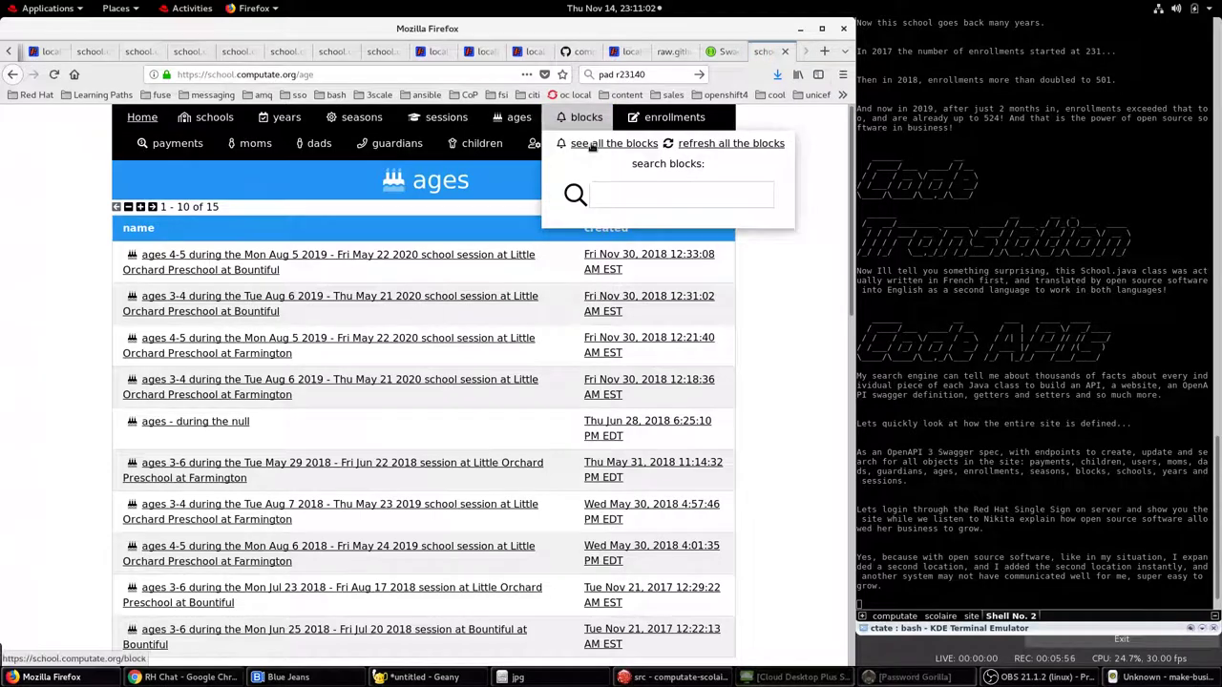
left_click(592, 145)
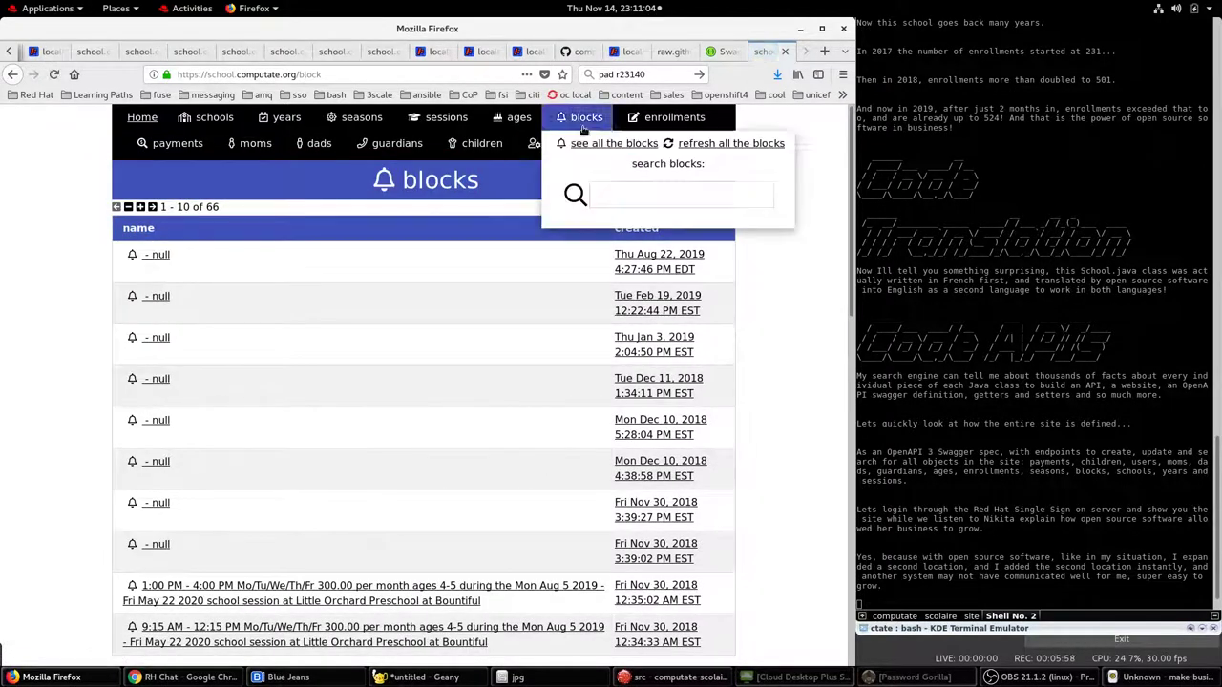
left_click(152, 208)
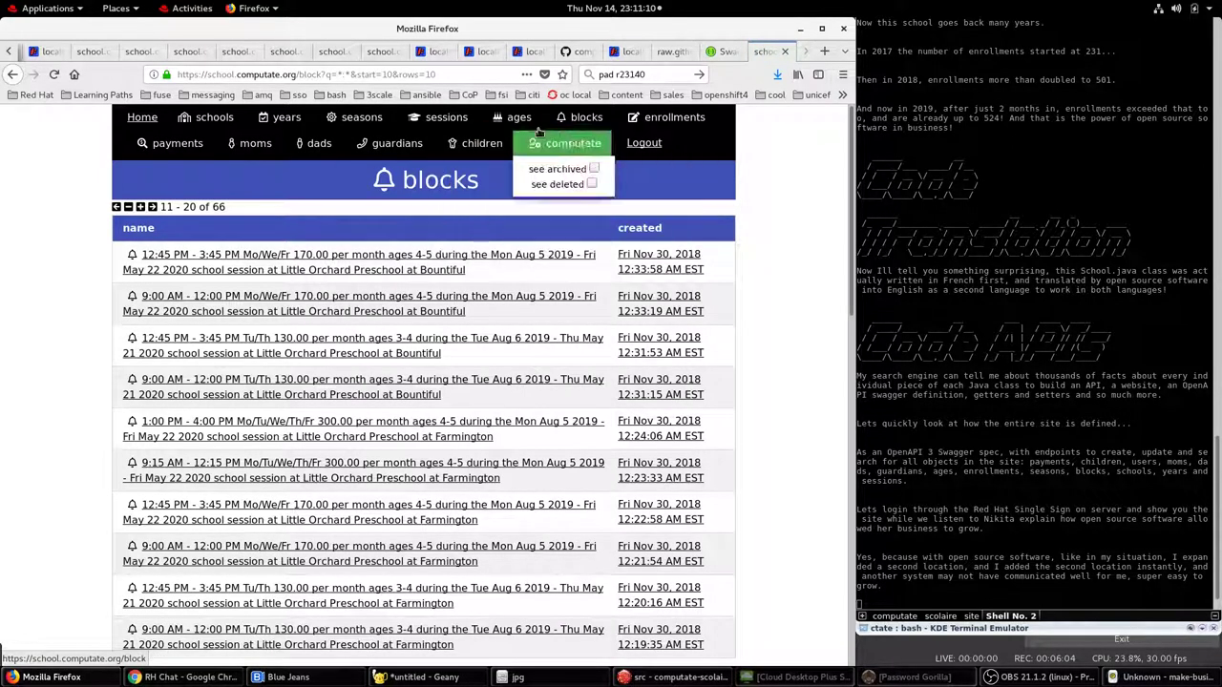
mouse_move(579, 118)
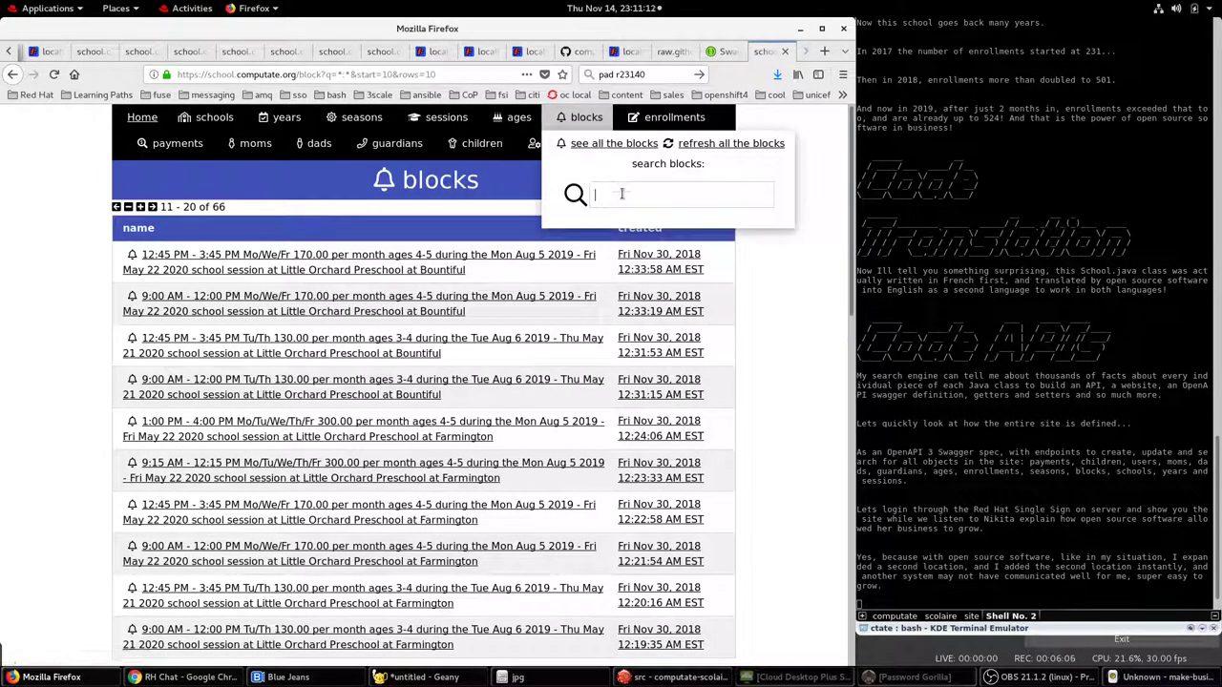
- Search blocks for 2017, open the 1:00 PM Bountiful block, then bring up the French écoles page
left_click(622, 193)
type("201")
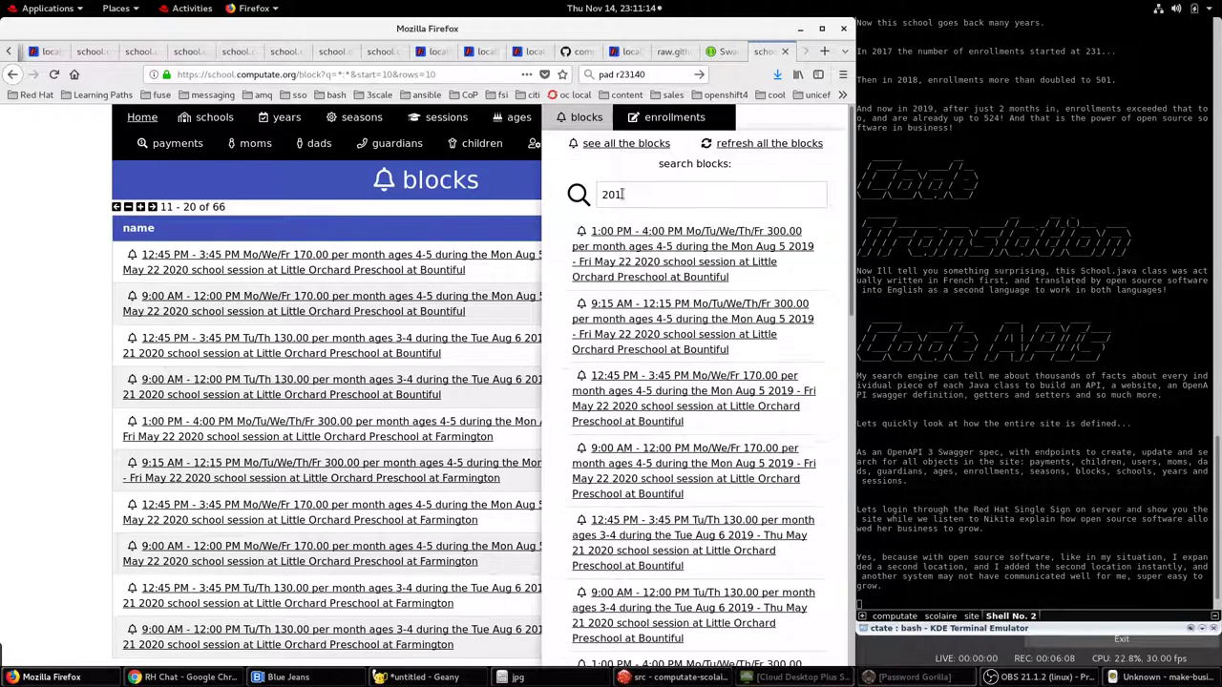
type("7")
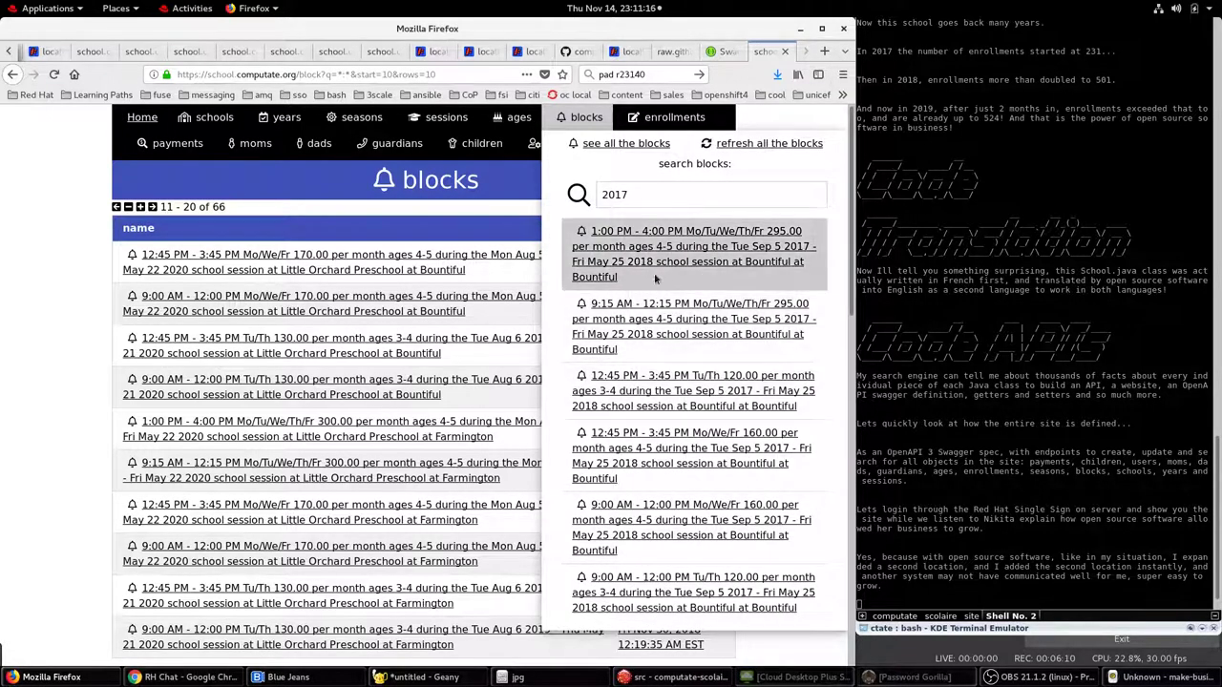
left_click(659, 263)
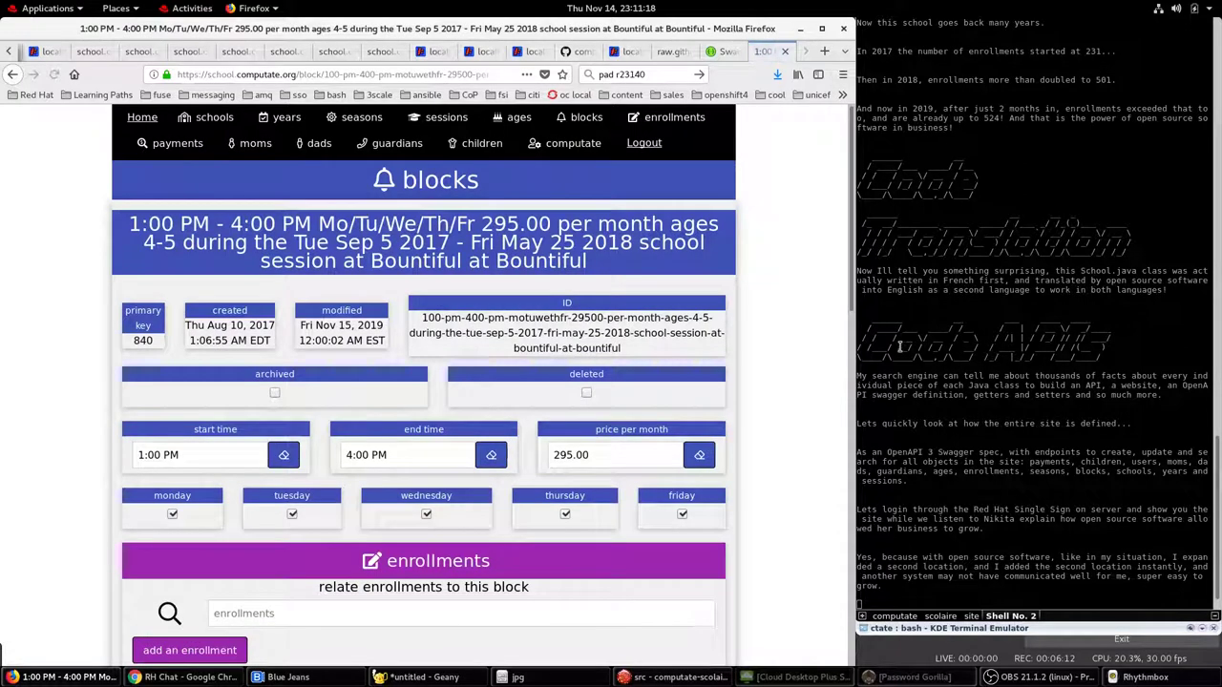
left_click(1030, 399)
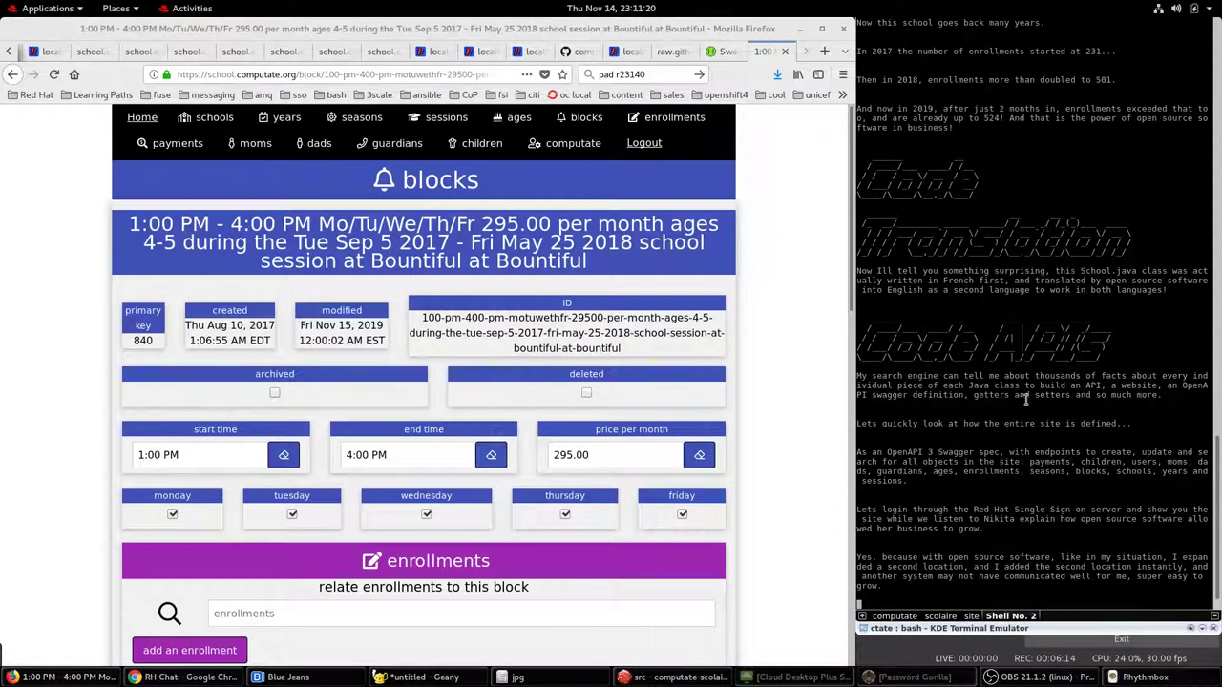
key("Return")
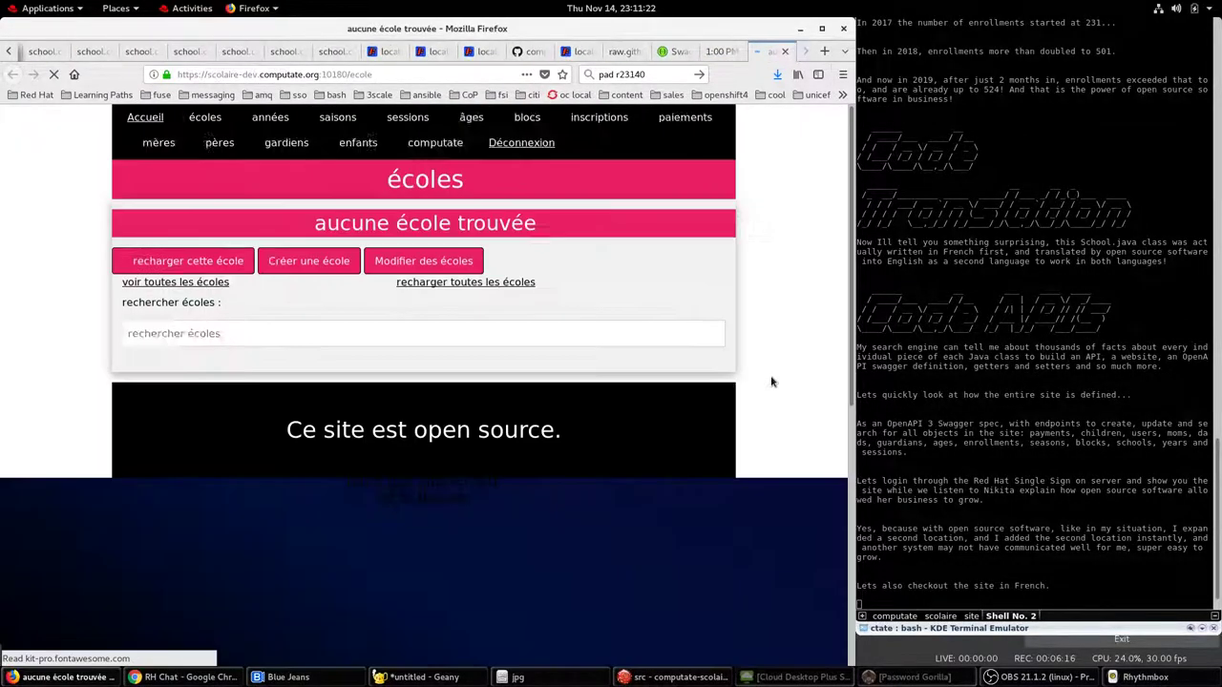
- Advance the narration and visit the French années and saisons pages
left_click(1034, 405)
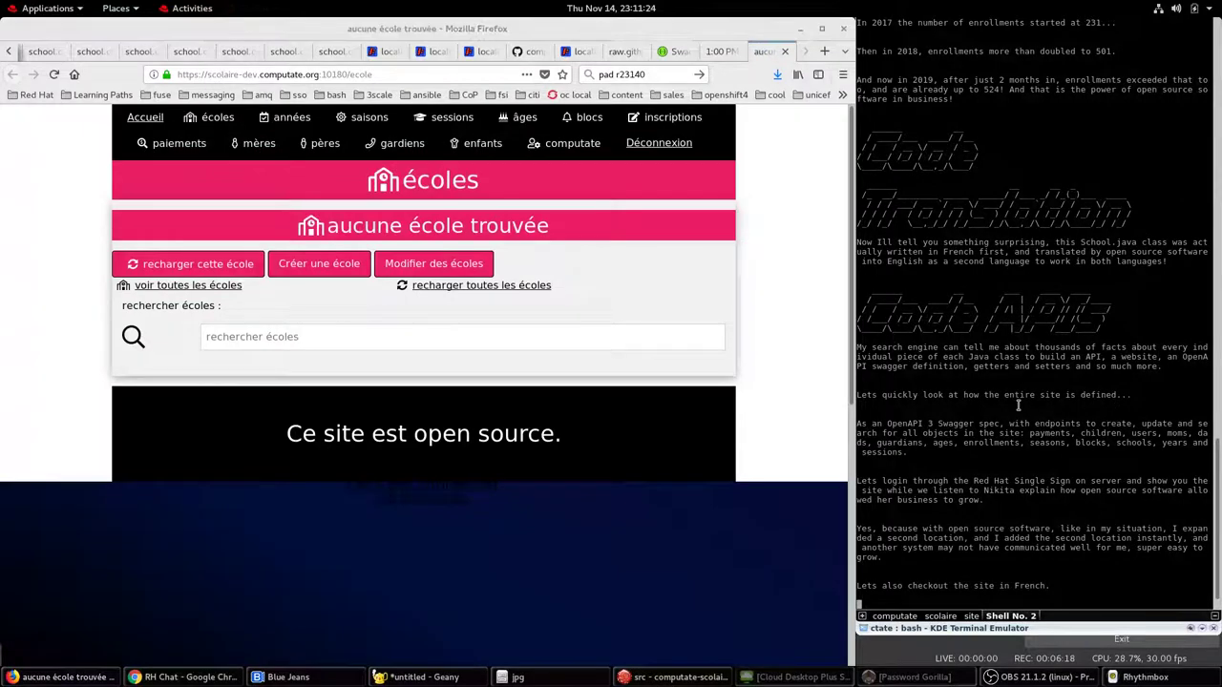
key("Return")
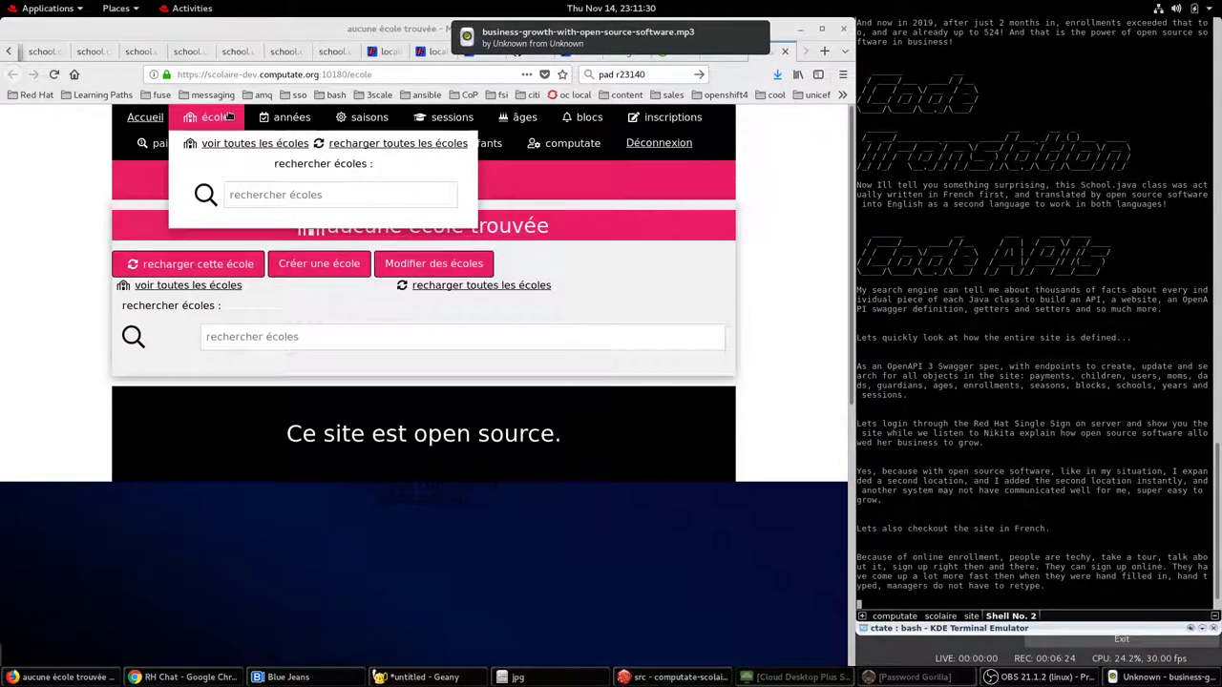
left_click(295, 144)
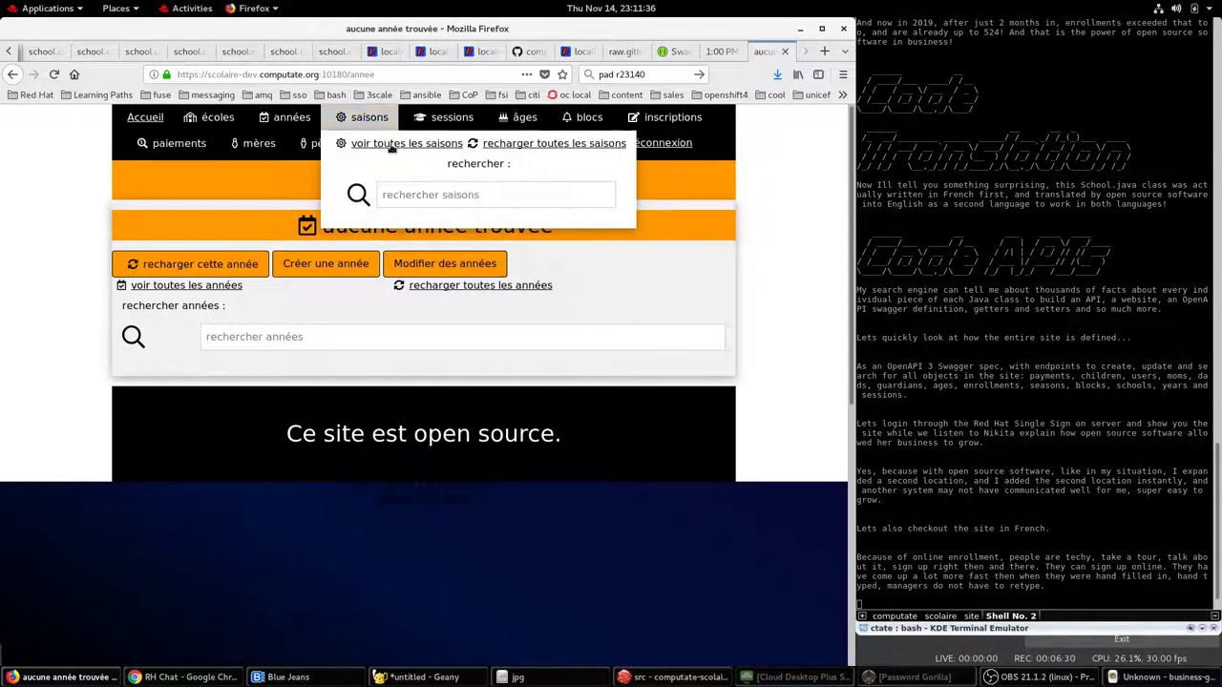
left_click(391, 145)
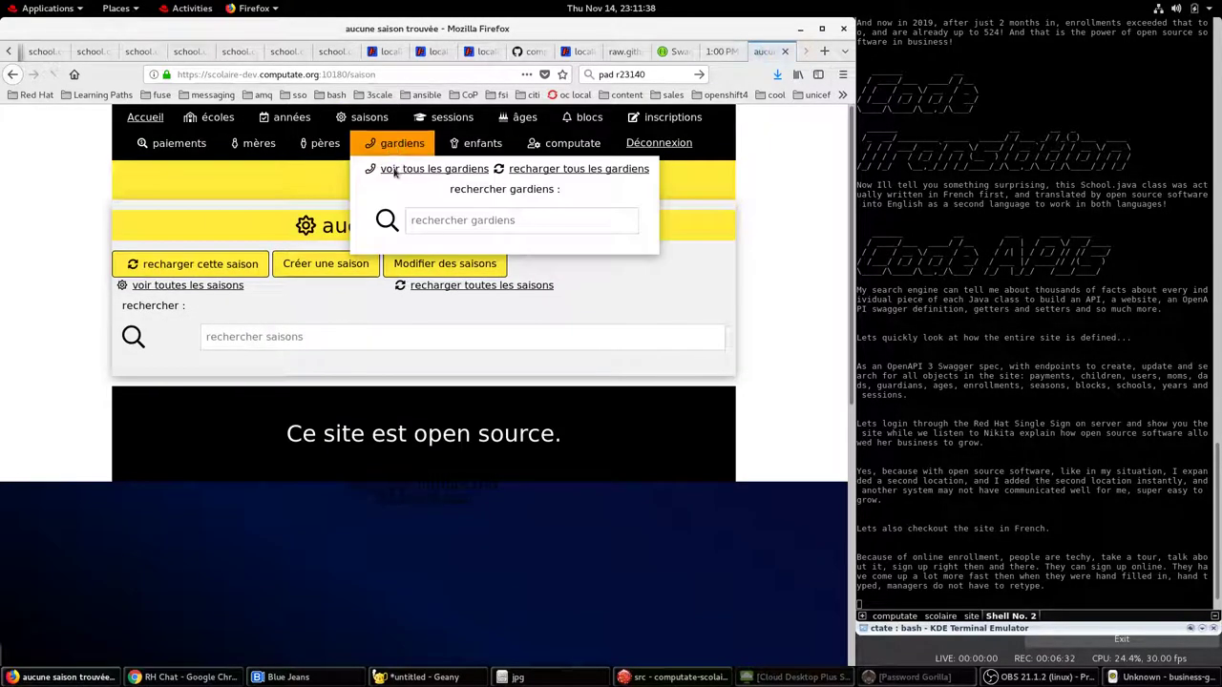
mouse_move(518, 116)
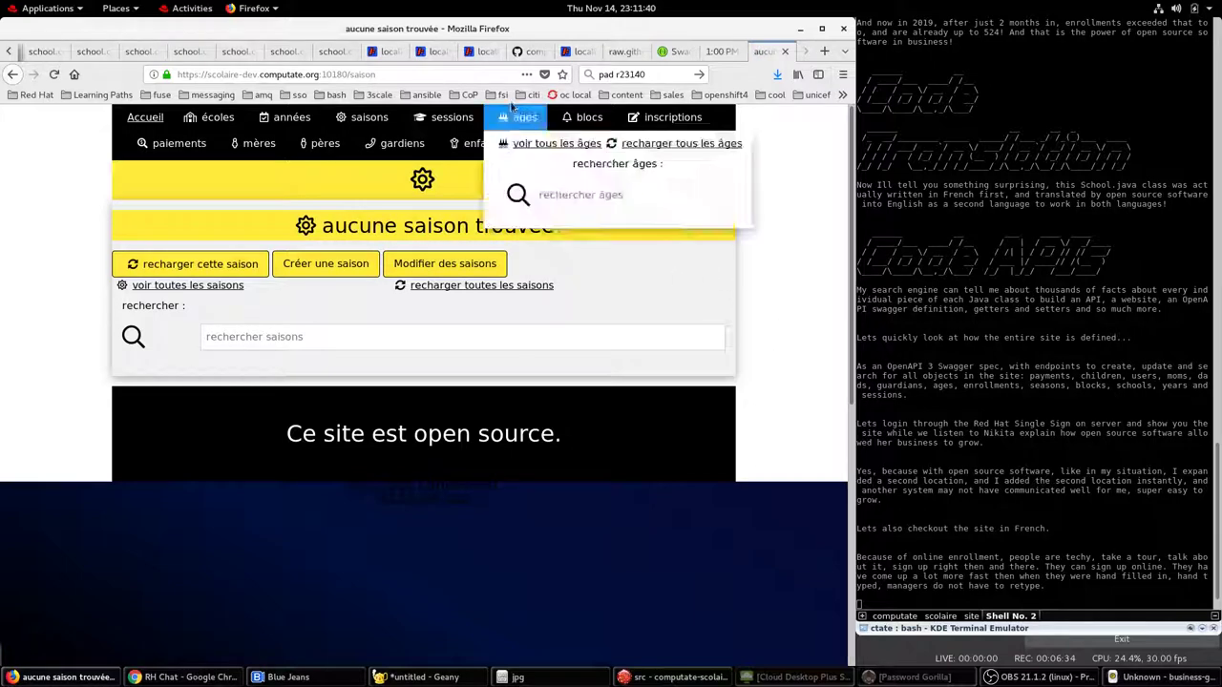
- Visit the French sessions, âges and blocs pages, then return to the English block tab
left_click(465, 146)
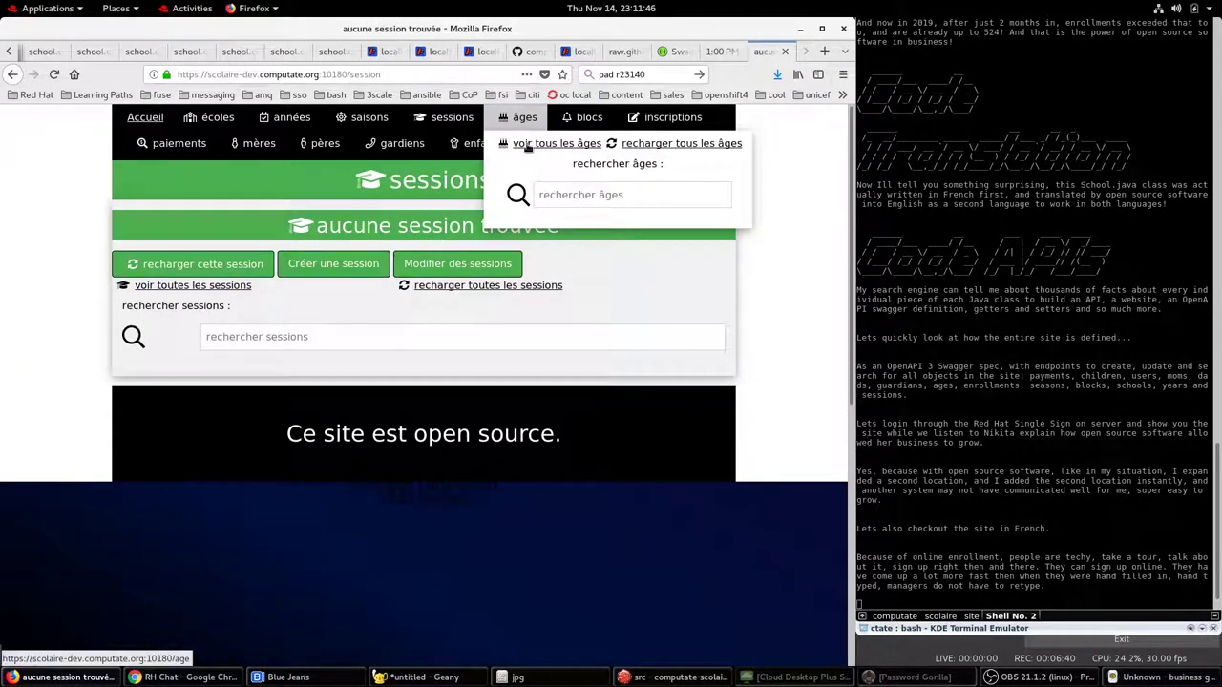
left_click(527, 145)
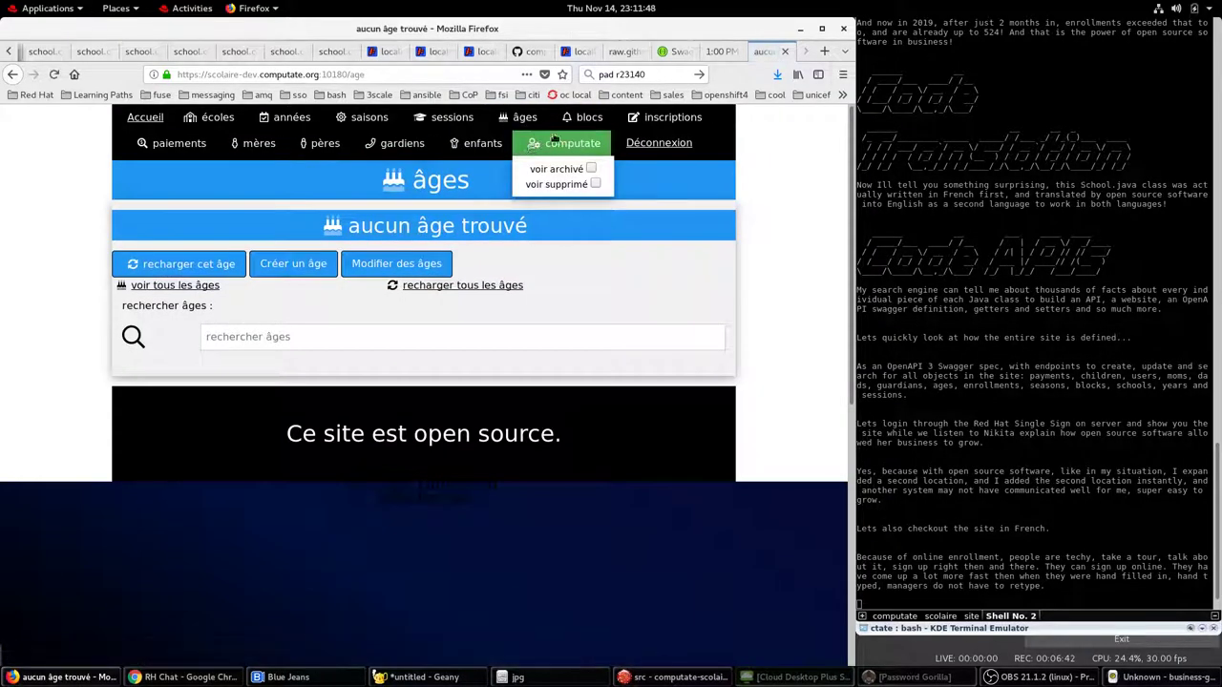
mouse_move(584, 118)
left_click(595, 144)
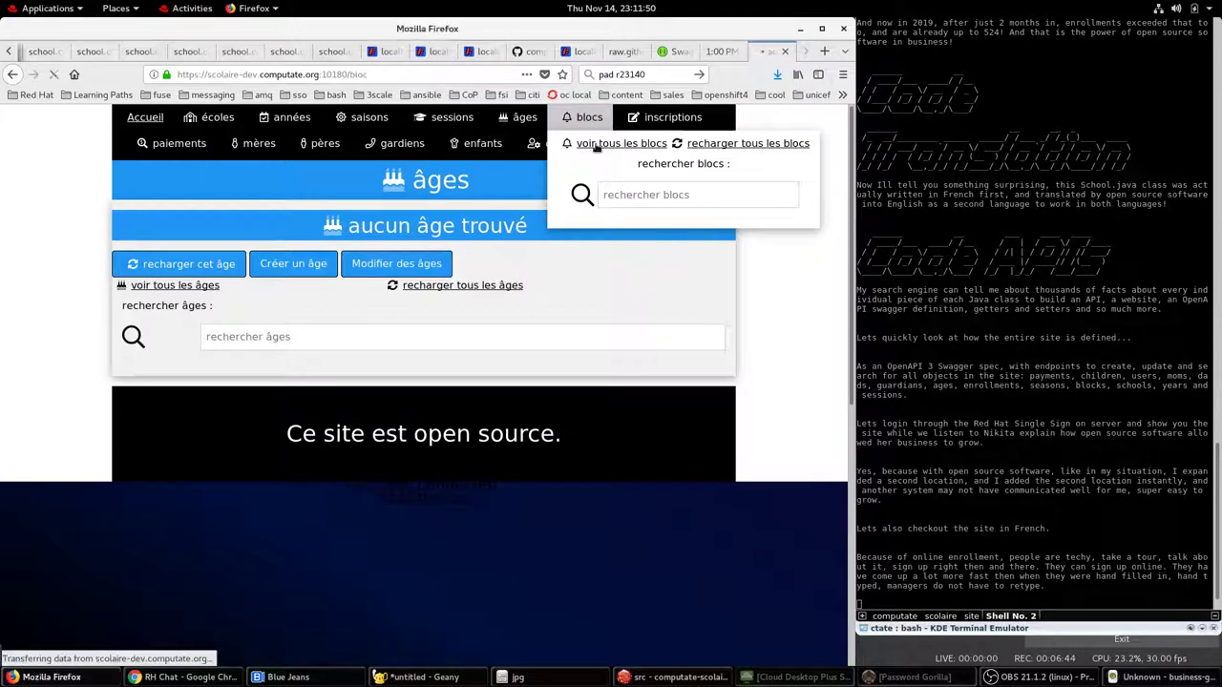
left_click(725, 51)
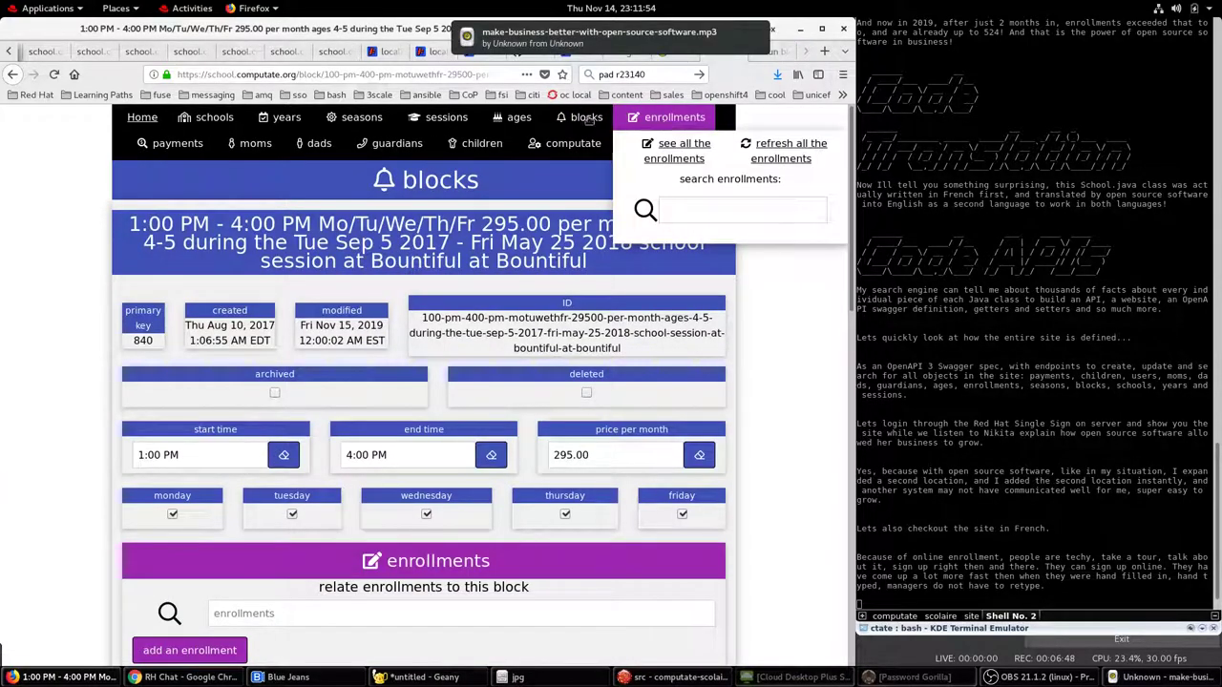
- Close Rhythmbox, view the enrollments list, and return to the computate-scolaire GitHub repository
mouse_move(584, 117)
left_click(687, 146)
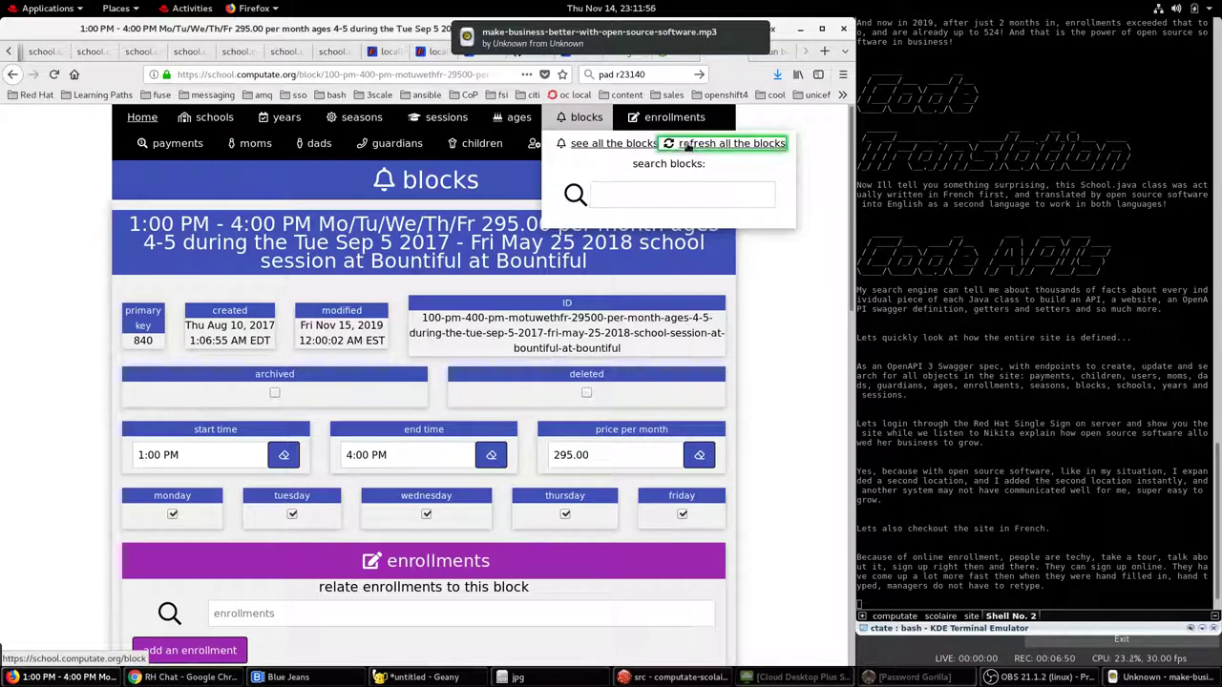
key("alt+Tab")
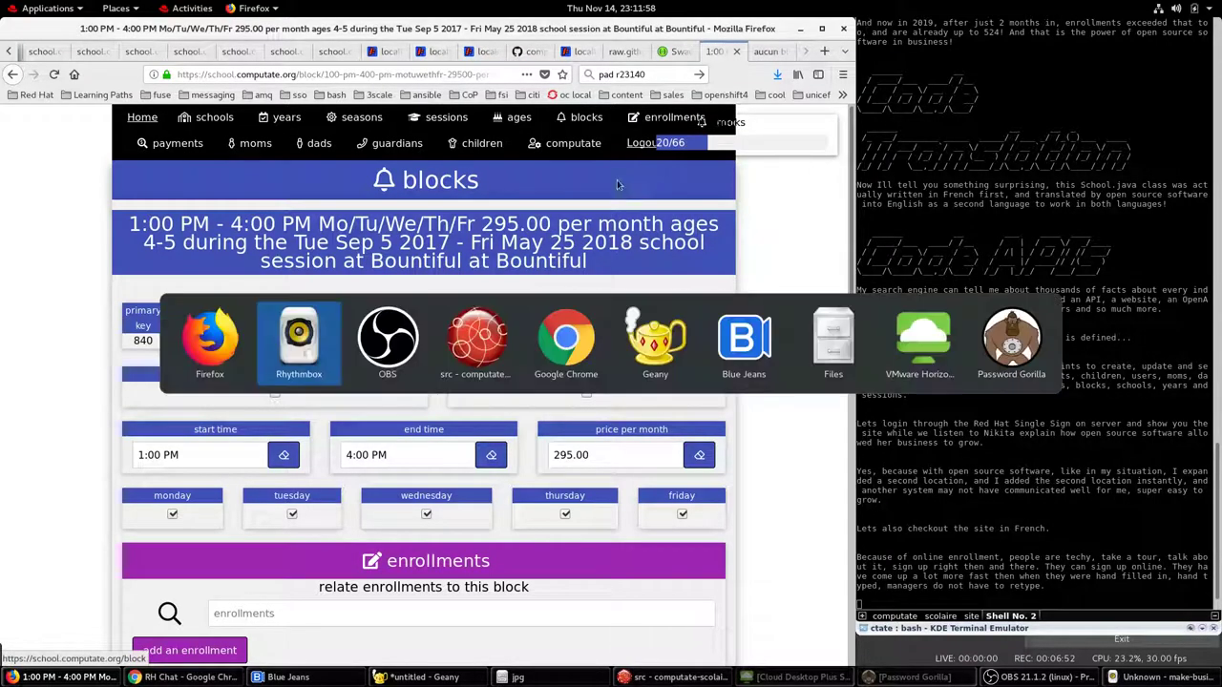
key("ctrl+f")
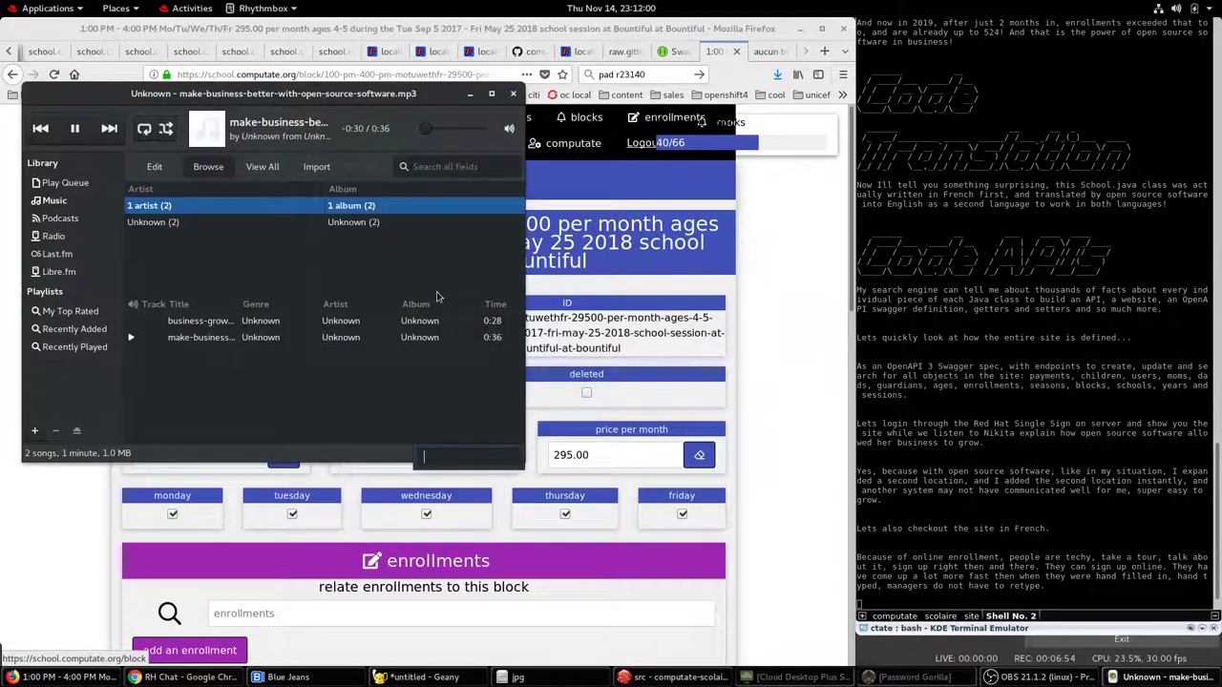
key("ctrl+q")
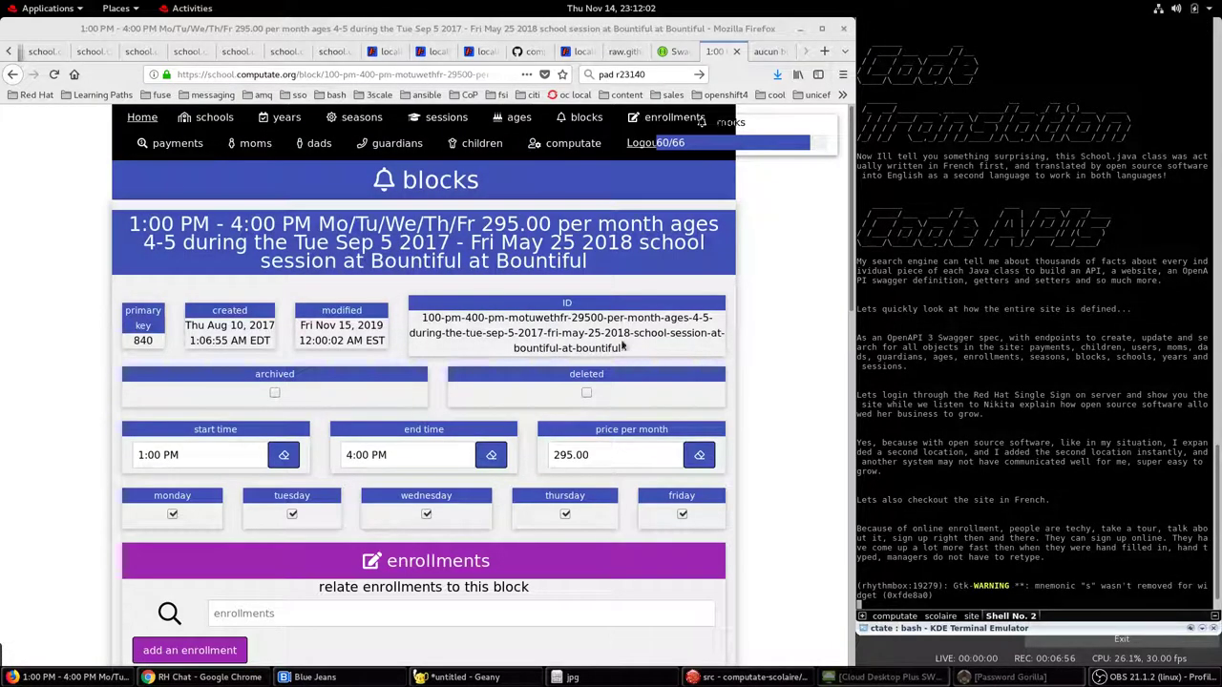
mouse_move(668, 117)
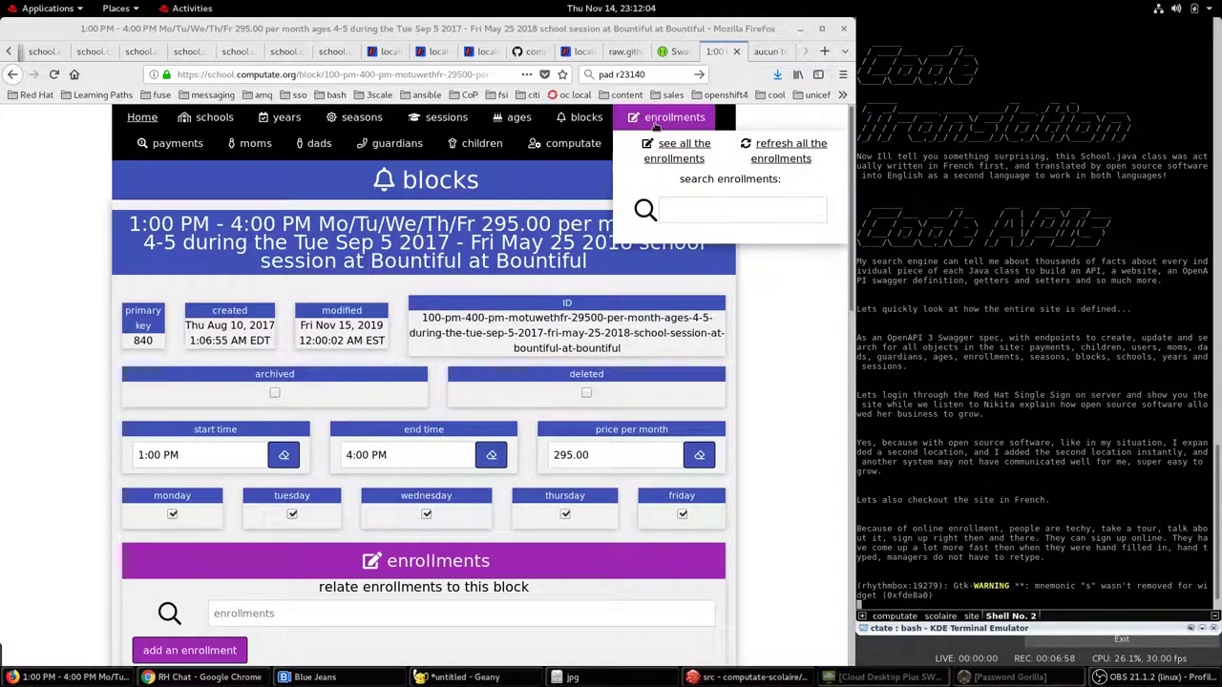
left_click(678, 145)
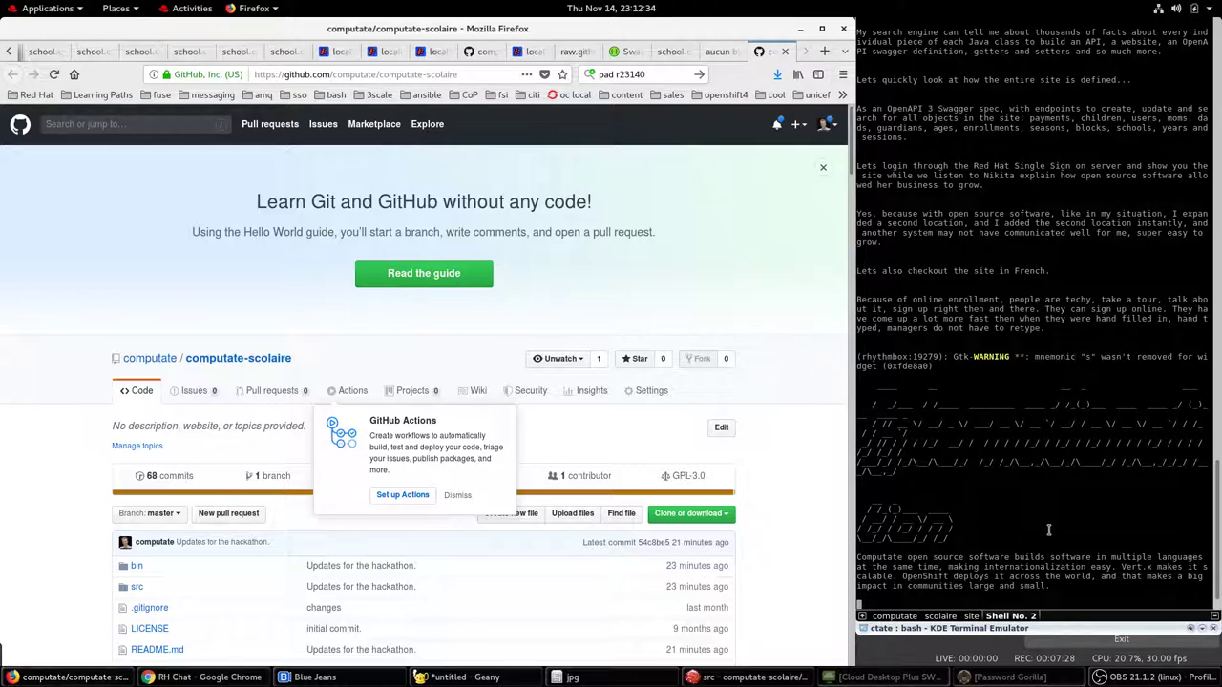
left_click(1048, 530)
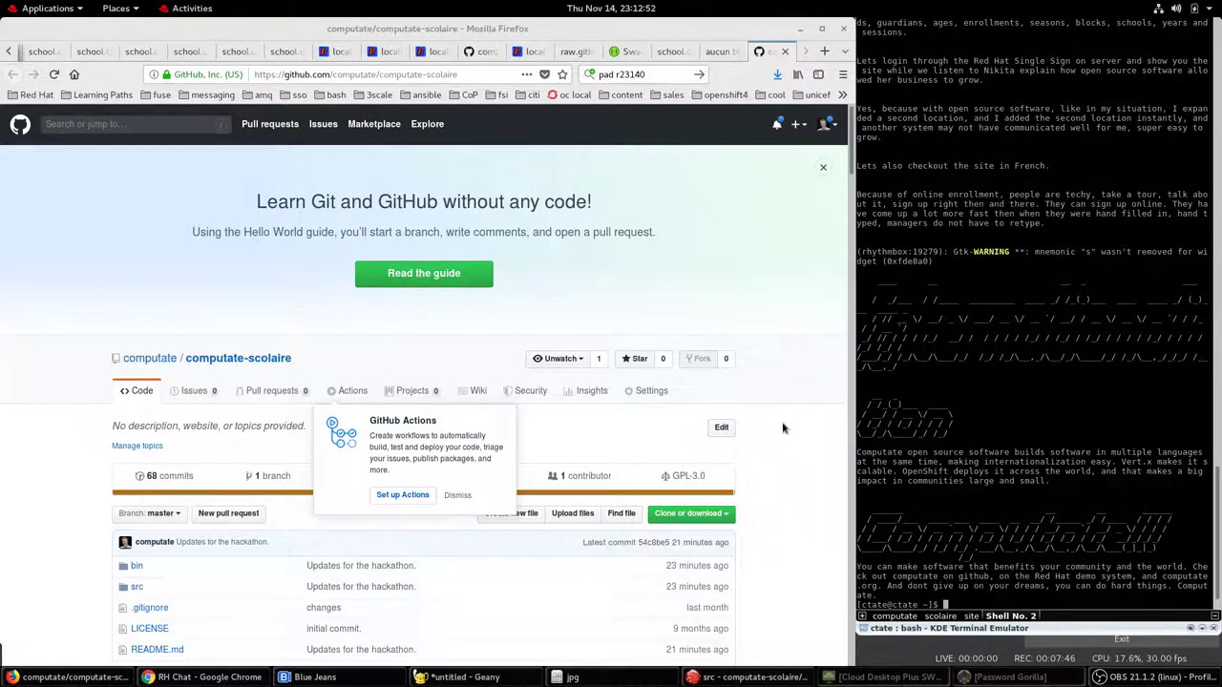
- Scroll the README to the CentOS 7, maven, Eclipse and PostgreSQL setup questions
scroll(783, 427, "down", 5)
scroll(779, 433, "down", 4)
scroll(779, 433, "down", 3)
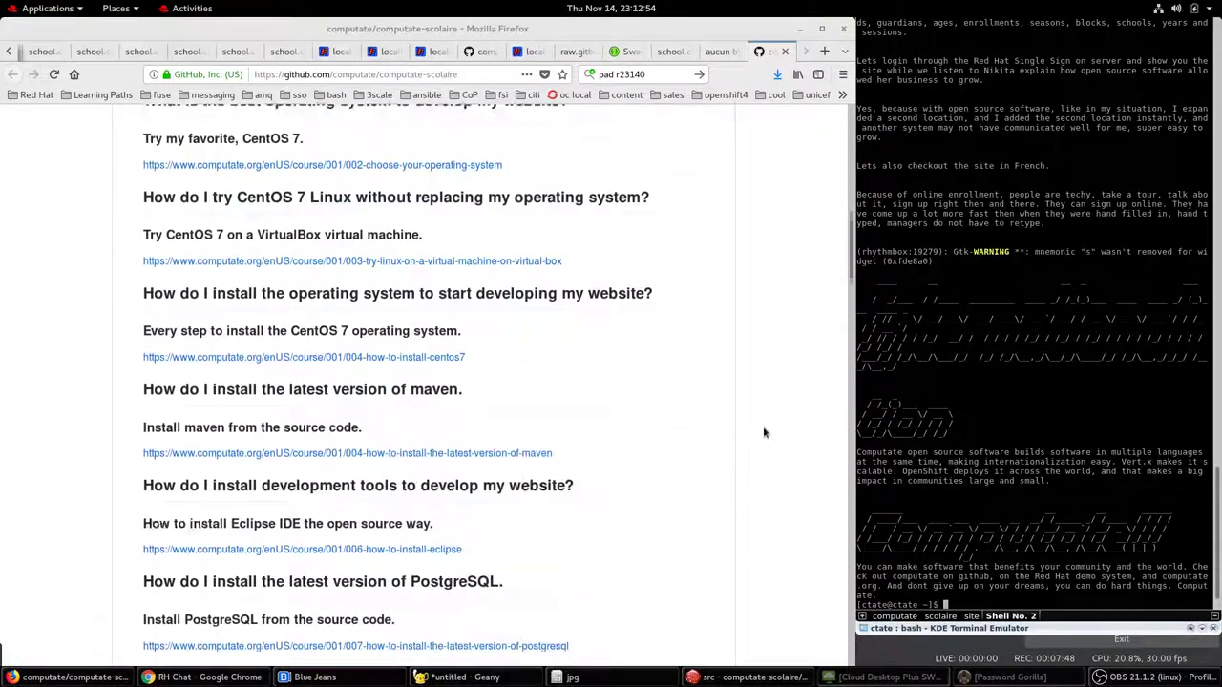